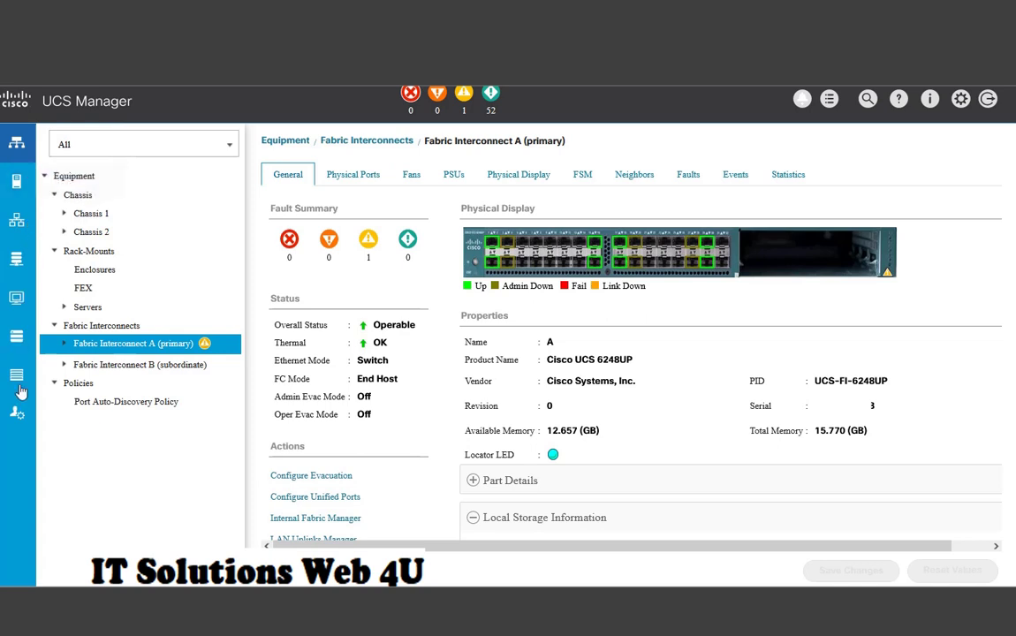
- Check the system's core files and tech support files lists for stored entries
{"action": "left_click", "coordinate": [14, 419]}
{"action": "left_click", "coordinate": [88, 291]}
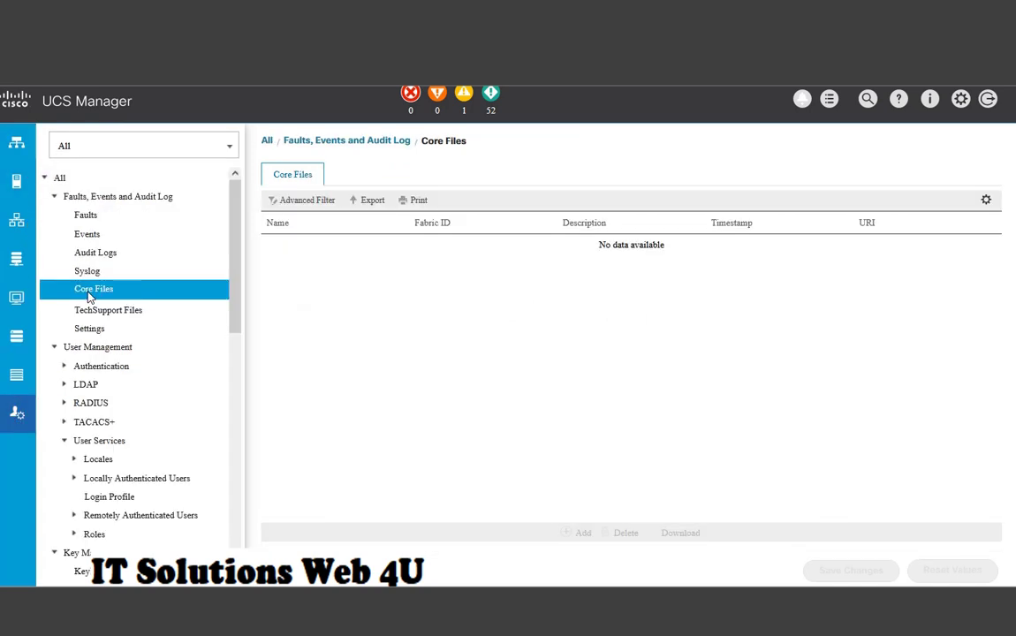
{"action": "triple_click", "coordinate": [684, 245]}
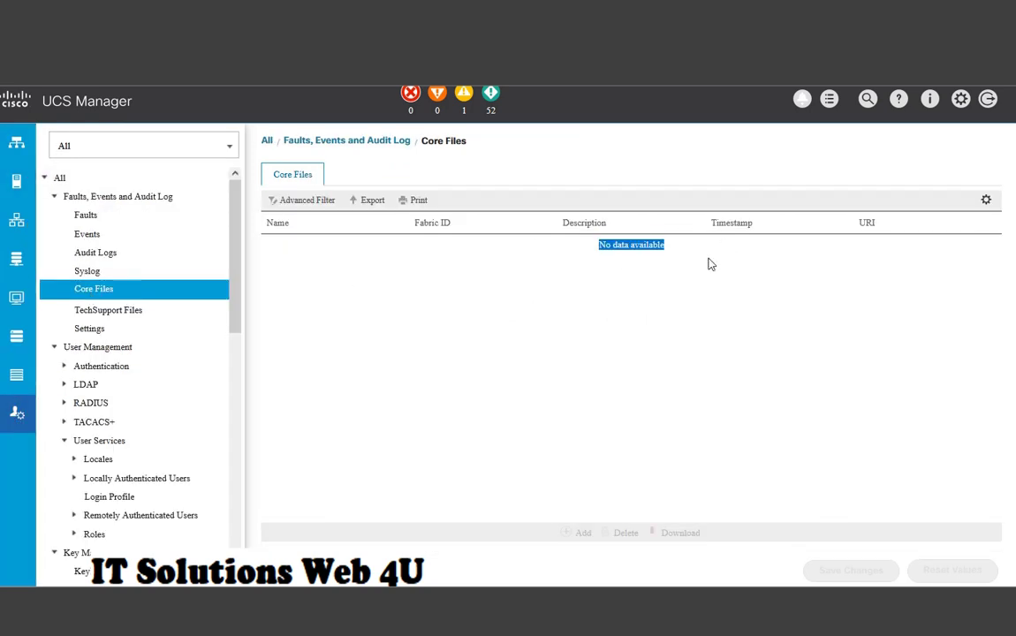
{"action": "left_click", "coordinate": [126, 309]}
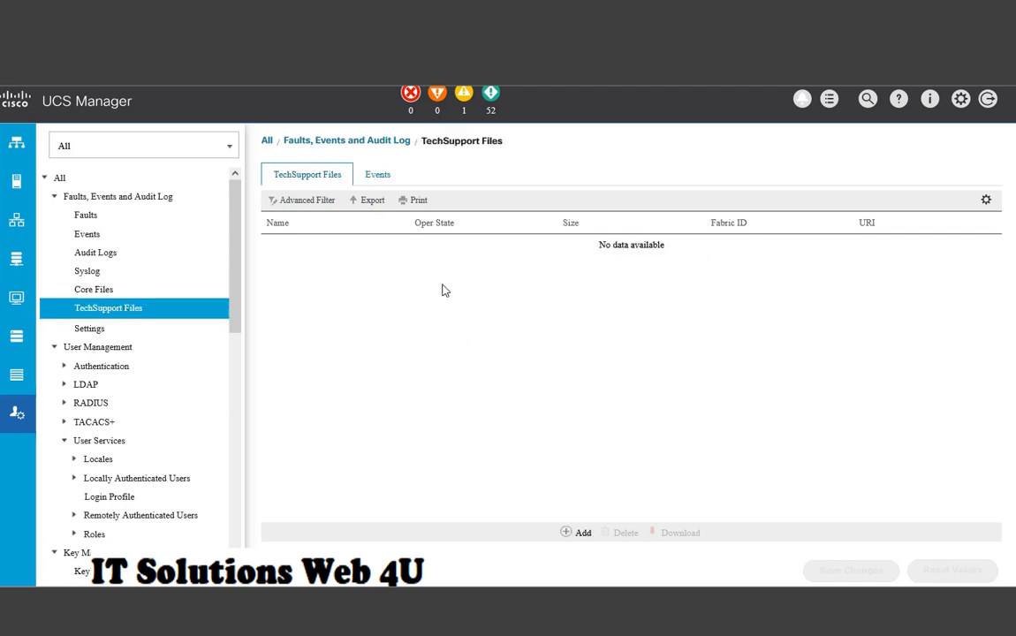
{"action": "triple_click", "coordinate": [705, 250]}
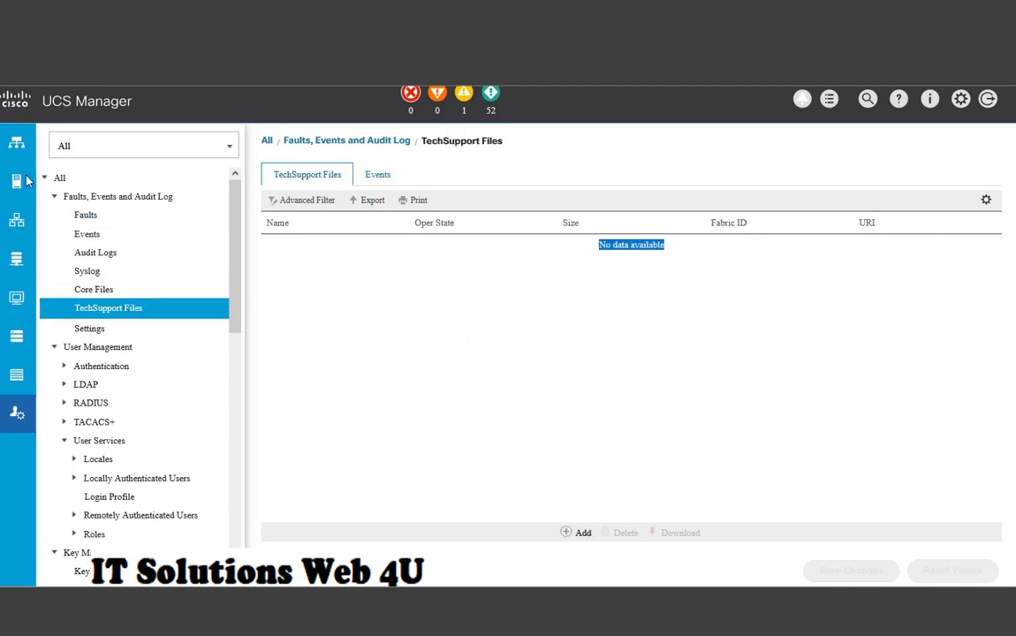
- Display the firmware packages stored for the whole equipment and widen the Name column to show the full file names
{"action": "left_click", "coordinate": [12, 139]}
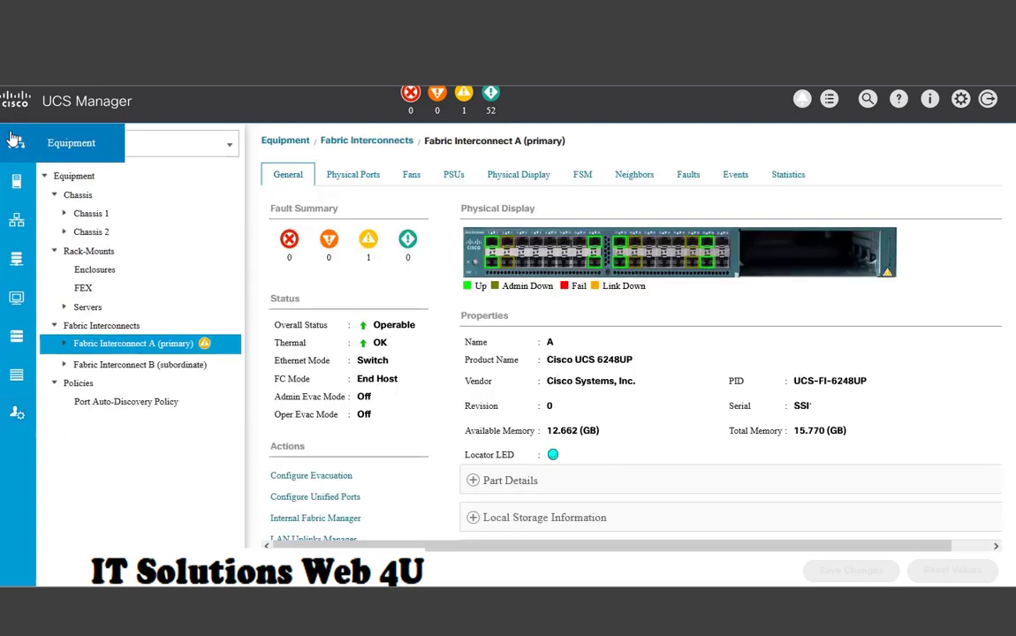
{"action": "left_click", "coordinate": [285, 141]}
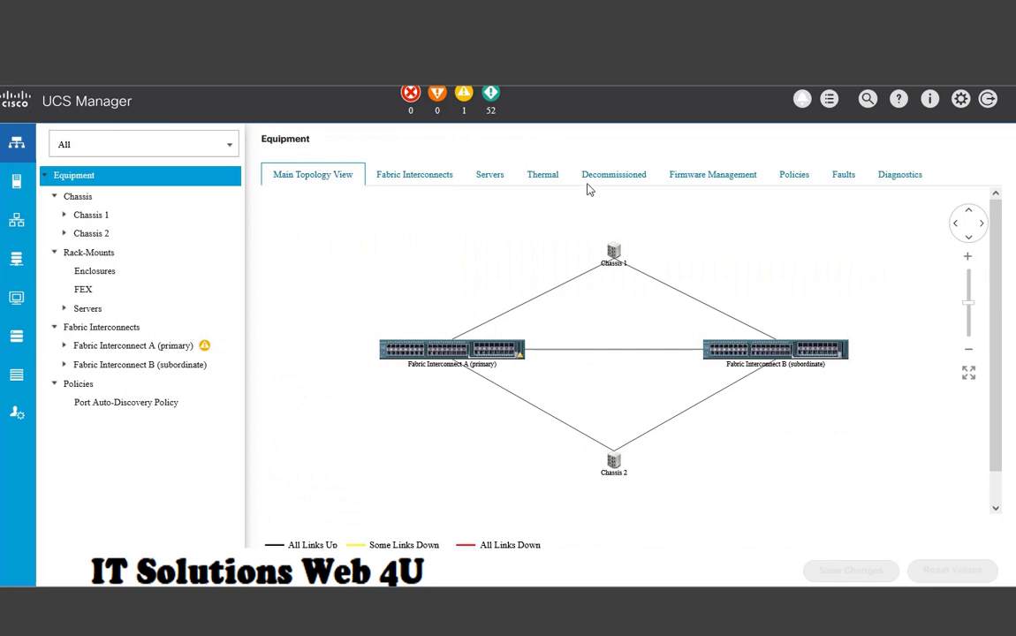
{"action": "left_click", "coordinate": [713, 177]}
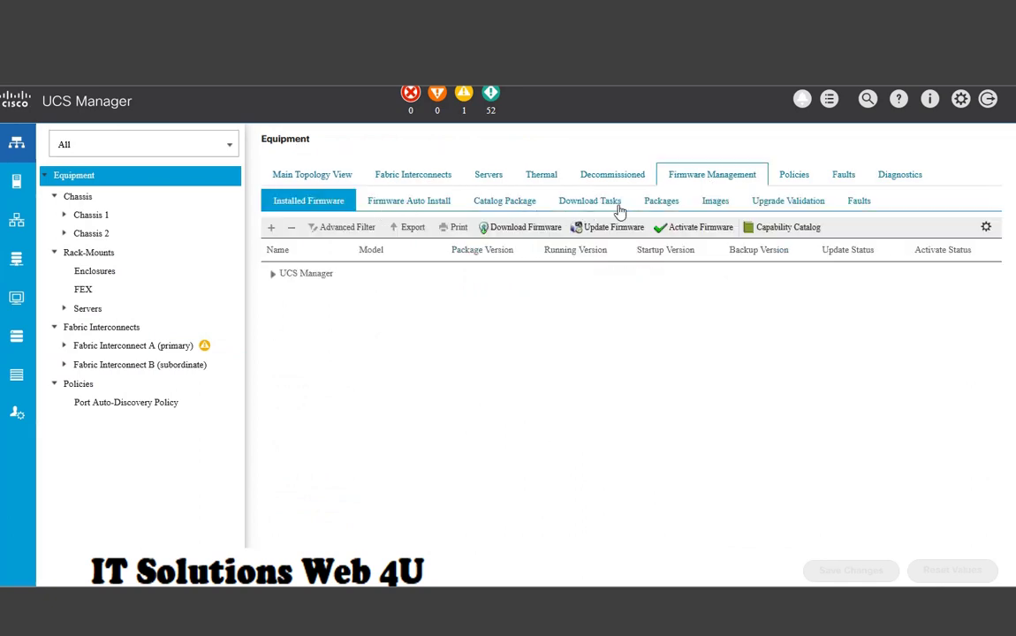
{"action": "left_click", "coordinate": [702, 204]}
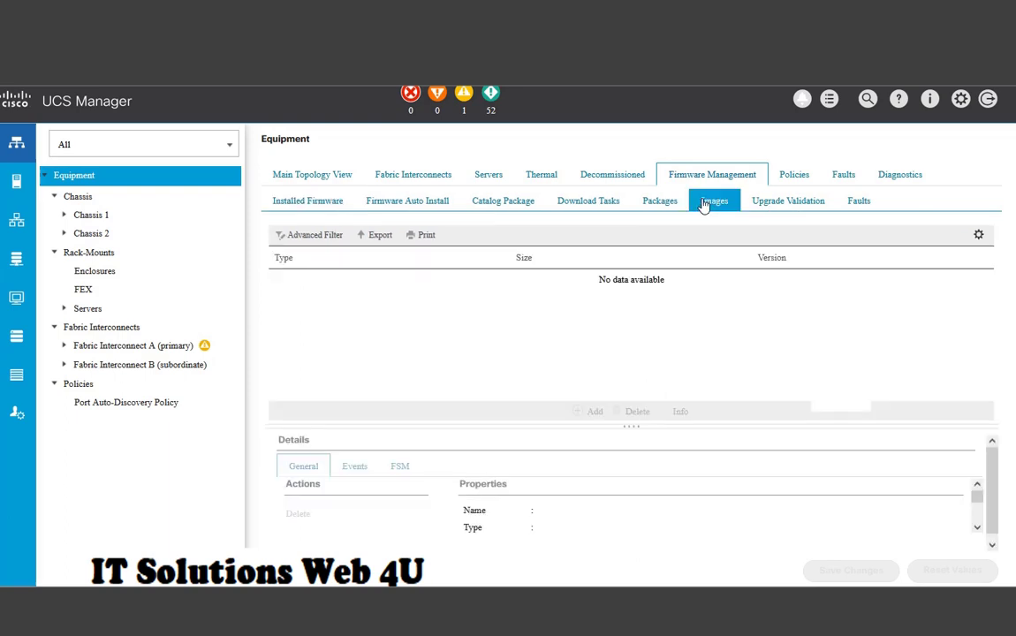
{"action": "left_click", "coordinate": [654, 204]}
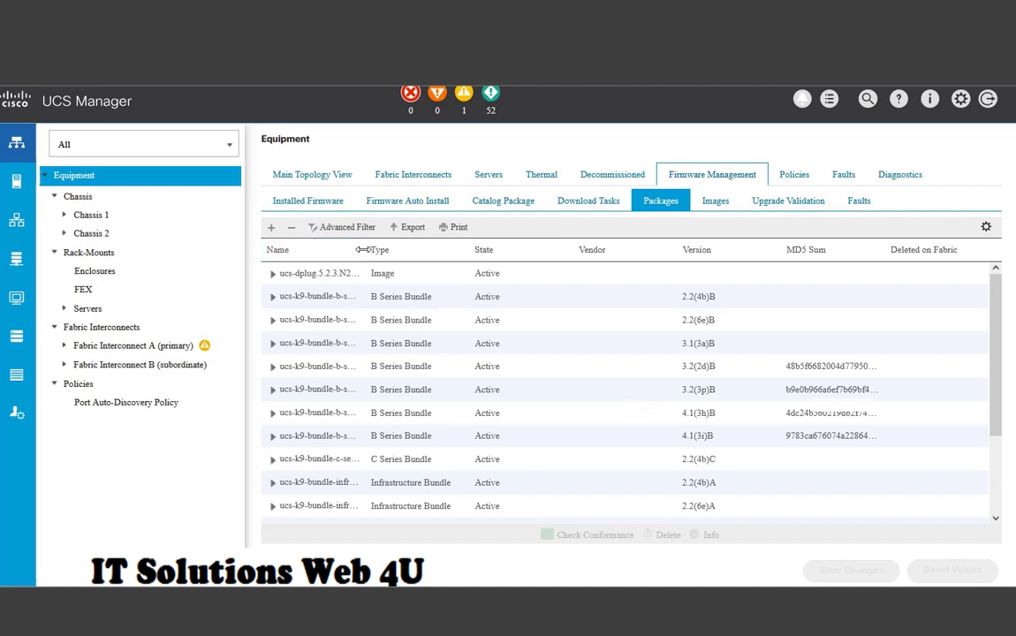
{"action": "left_click_drag", "start_coordinate": [362, 250], "coordinate": [430, 247]}
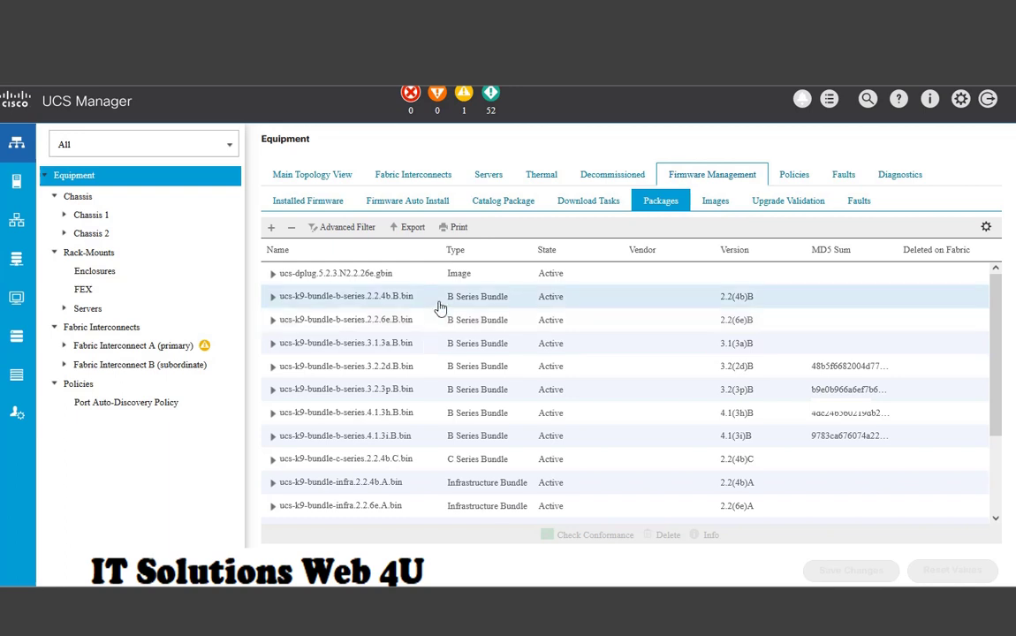
- Examine the installed firmware of the UCS Manager components and the package versions of all endpoints in the auto-install status
{"action": "left_click", "coordinate": [296, 203]}
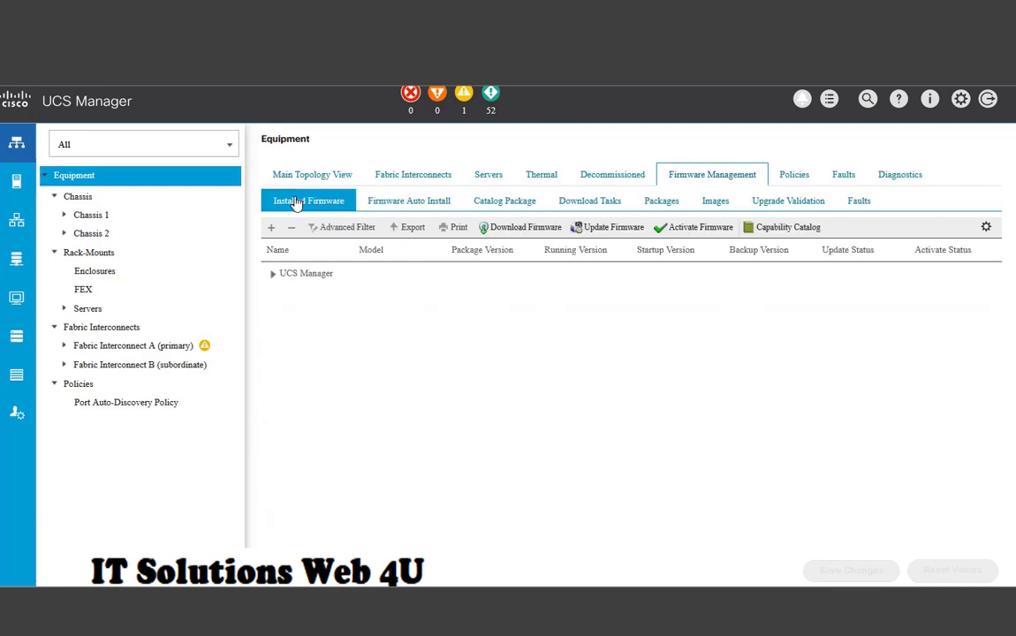
{"action": "left_click", "coordinate": [272, 274]}
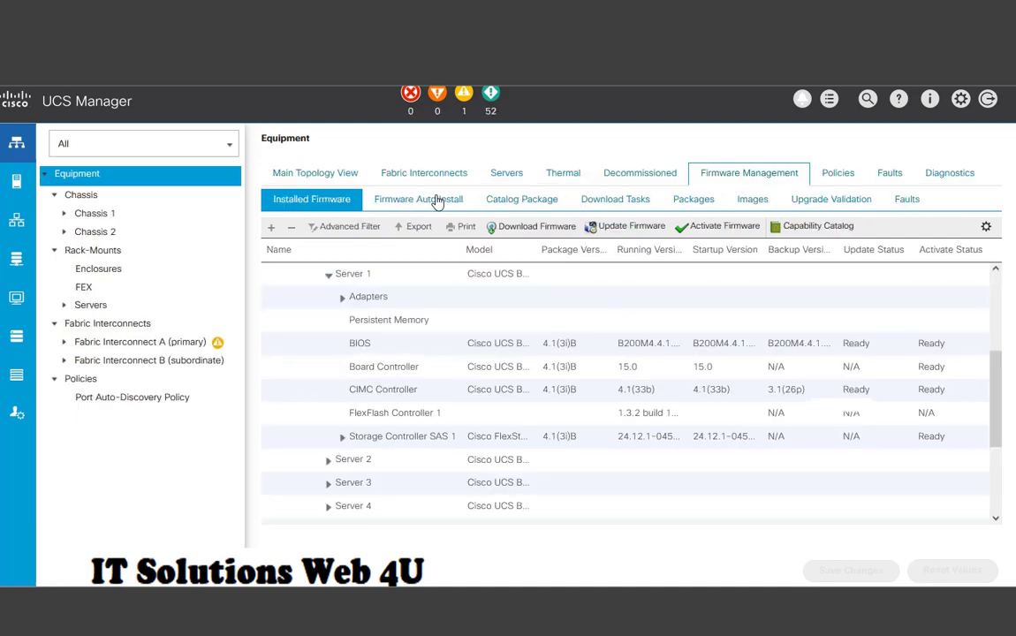
{"action": "left_click", "coordinate": [436, 199]}
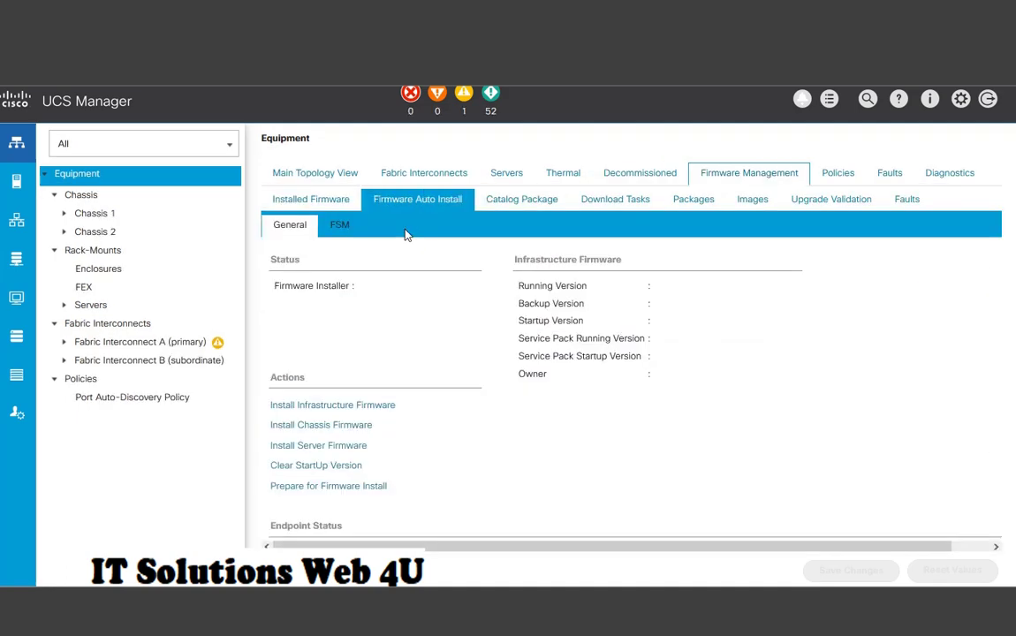
{"action": "scroll", "coordinate": [485, 379], "scroll_direction": "down", "scroll_amount": 4}
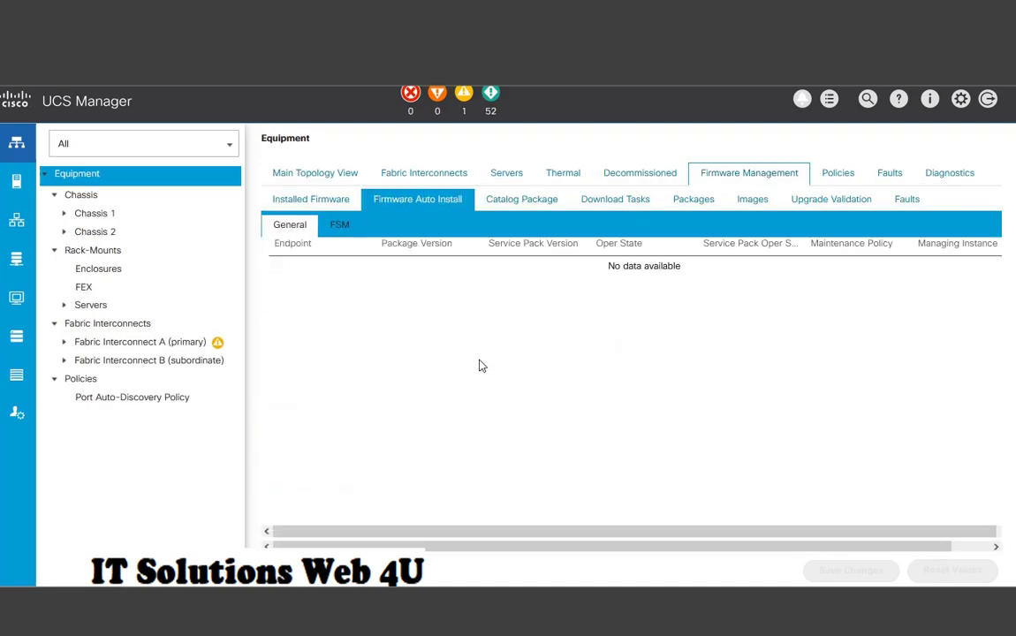
{"action": "scroll", "coordinate": [479, 353], "scroll_direction": "up", "scroll_amount": 2}
{"action": "scroll", "coordinate": [480, 351], "scroll_direction": "up", "scroll_amount": 2}
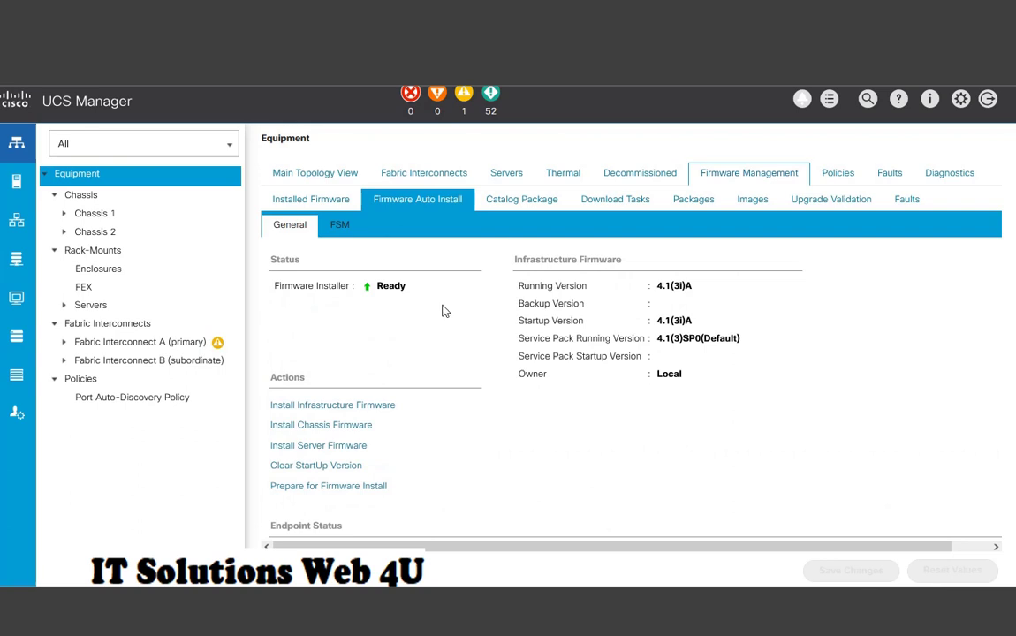
{"action": "scroll", "coordinate": [389, 398], "scroll_direction": "down", "scroll_amount": 3}
{"action": "scroll", "coordinate": [424, 415], "scroll_direction": "down", "scroll_amount": 3}
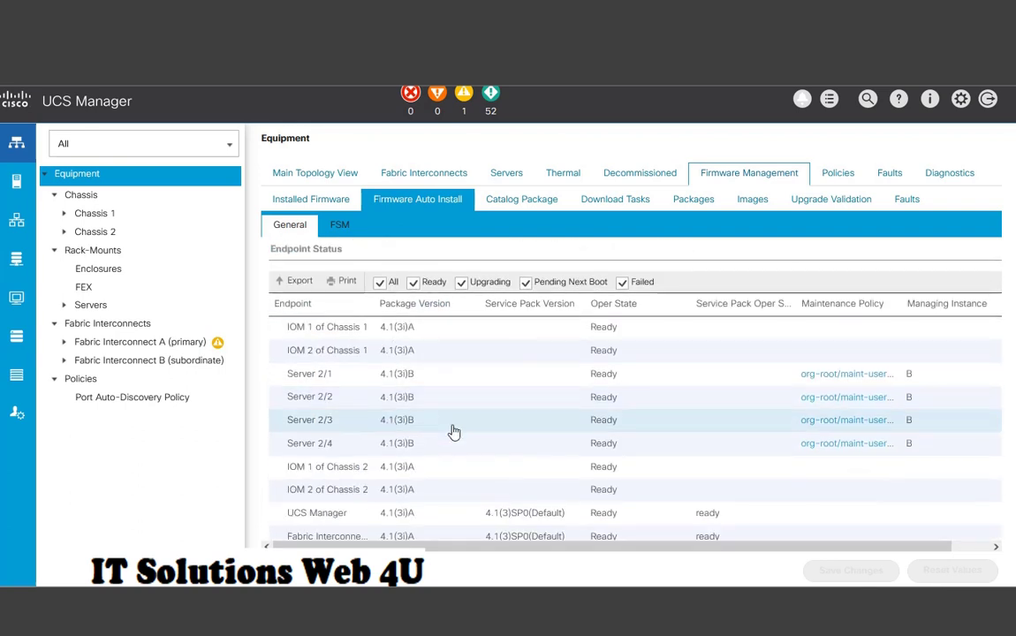
{"action": "scroll", "coordinate": [453, 424], "scroll_direction": "up", "scroll_amount": 3}
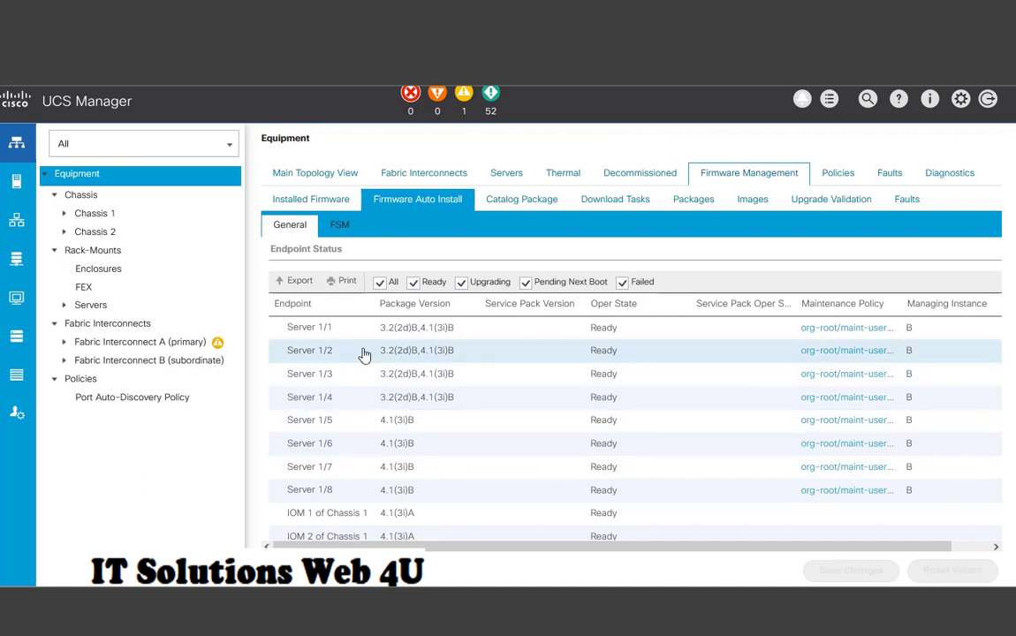
{"action": "scroll", "coordinate": [442, 438], "scroll_direction": "down", "scroll_amount": 3}
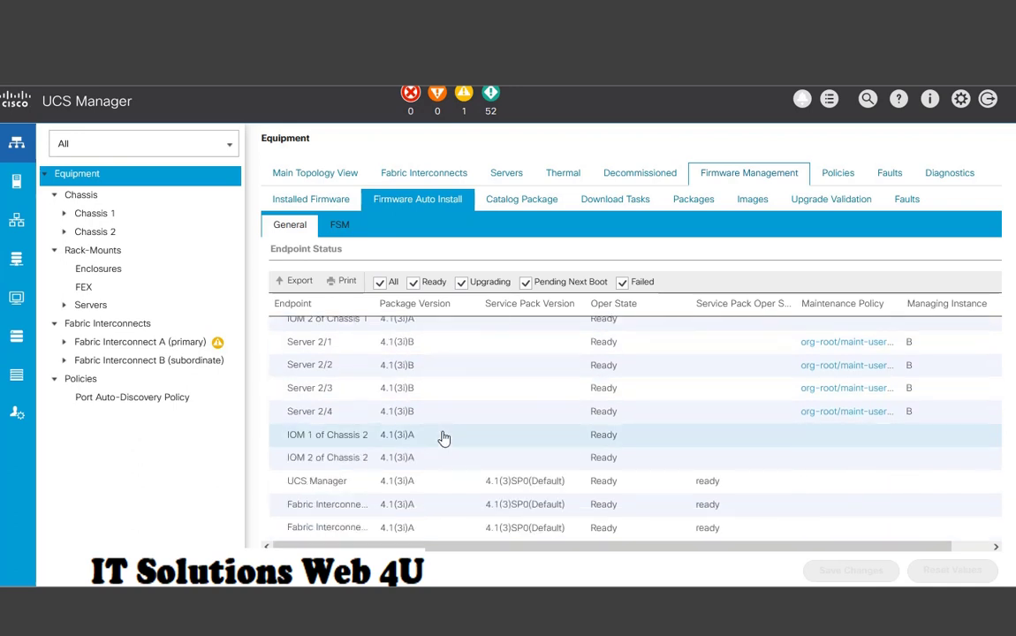
{"action": "scroll", "coordinate": [439, 437], "scroll_direction": "up", "scroll_amount": 3}
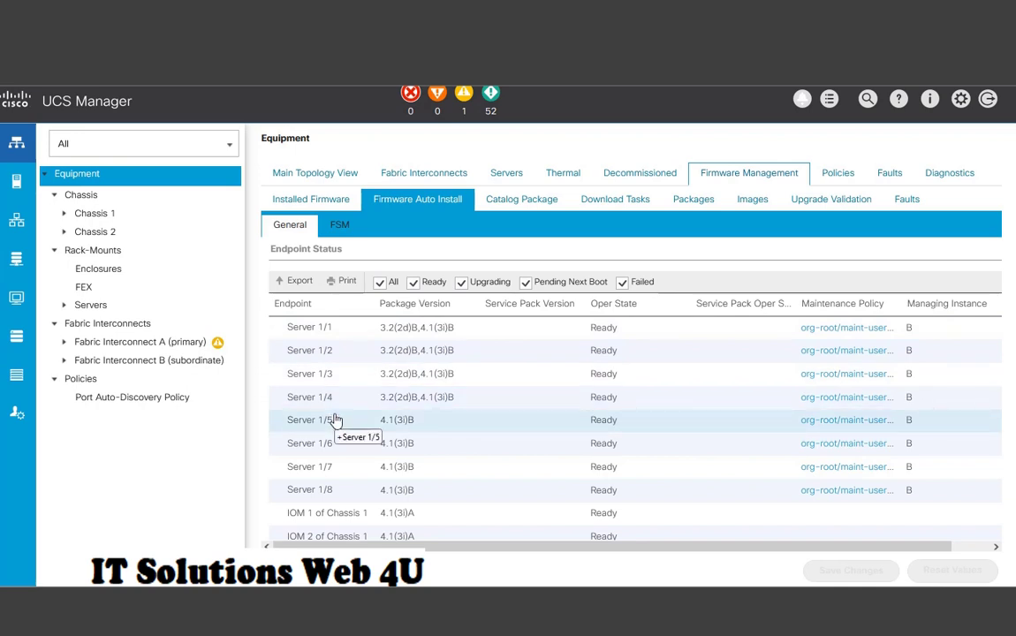
{"action": "scroll", "coordinate": [334, 420], "scroll_direction": "down", "scroll_amount": 3}
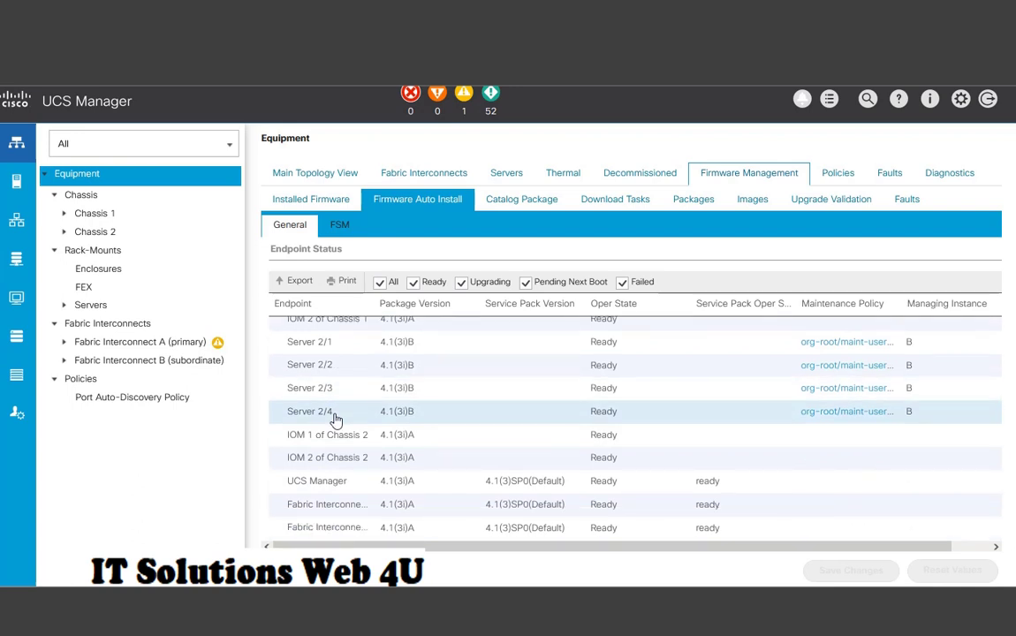
{"action": "scroll", "coordinate": [334, 420], "scroll_direction": "up", "scroll_amount": 3}
{"action": "scroll", "coordinate": [334, 420], "scroll_direction": "down", "scroll_amount": 3}
{"action": "scroll", "coordinate": [334, 420], "scroll_direction": "up", "scroll_amount": 3}
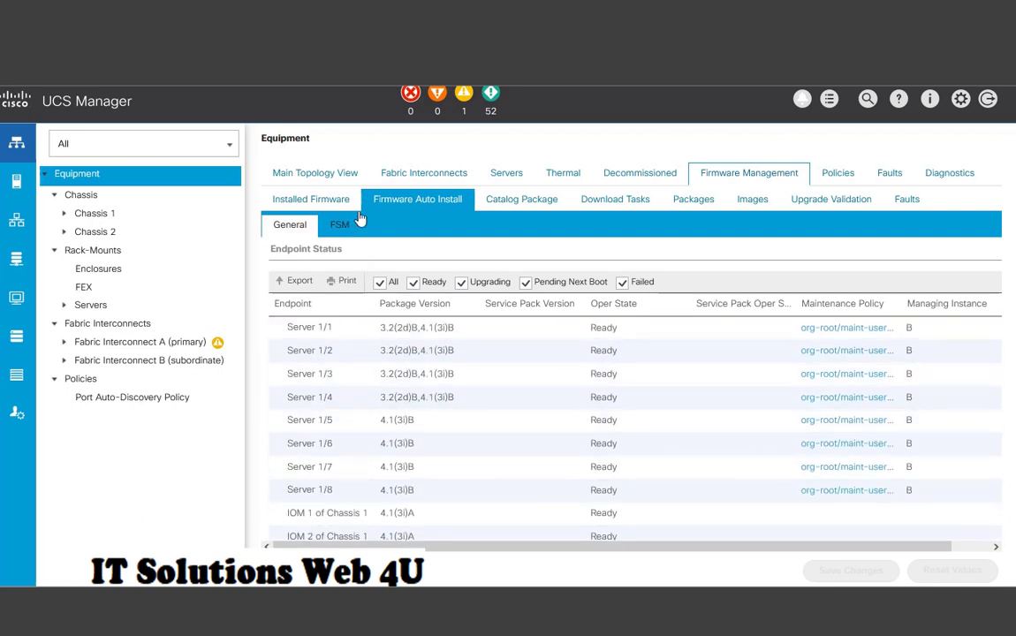
- Delete the firmware package ucs-k9-bundle-b-series.2.2.4b.B.bin from the stored packages
{"action": "left_click", "coordinate": [685, 198]}
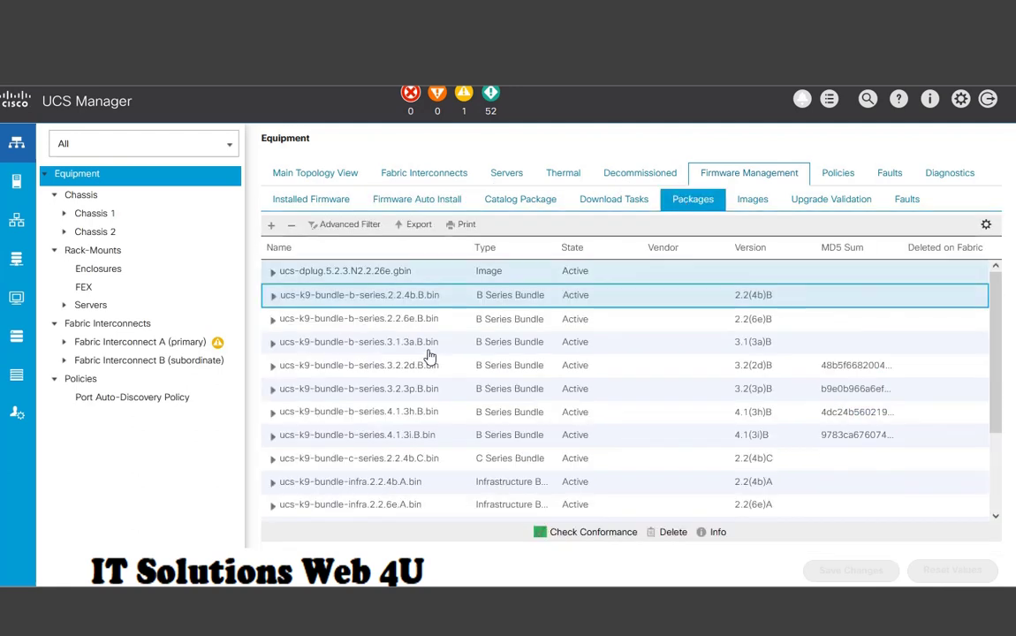
{"action": "right_click", "coordinate": [427, 298]}
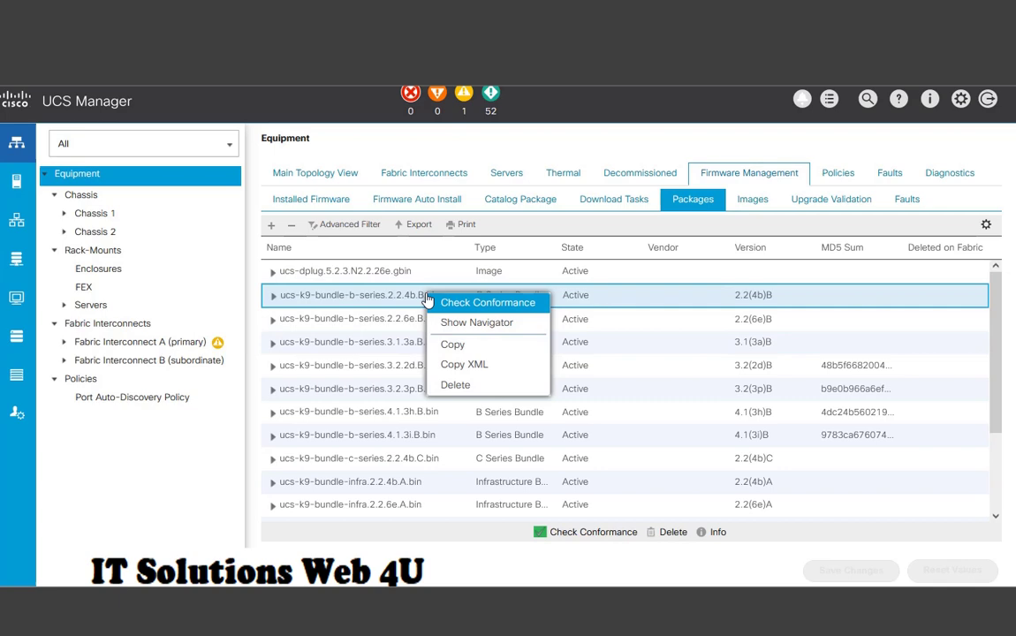
{"action": "left_click", "coordinate": [456, 385]}
{"action": "left_click", "coordinate": [580, 386]}
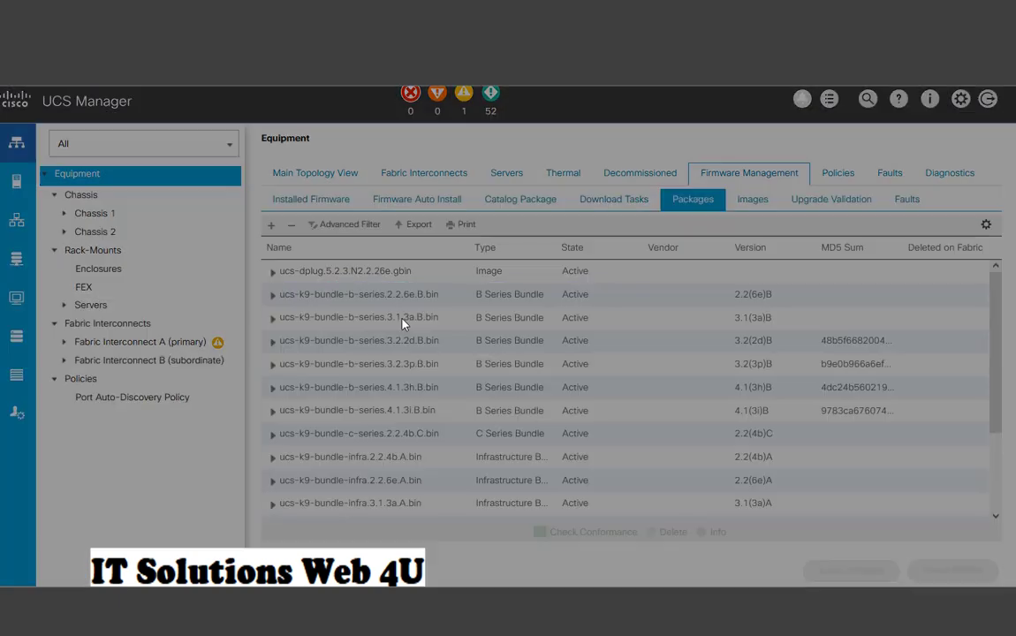
{"action": "left_click", "coordinate": [629, 385]}
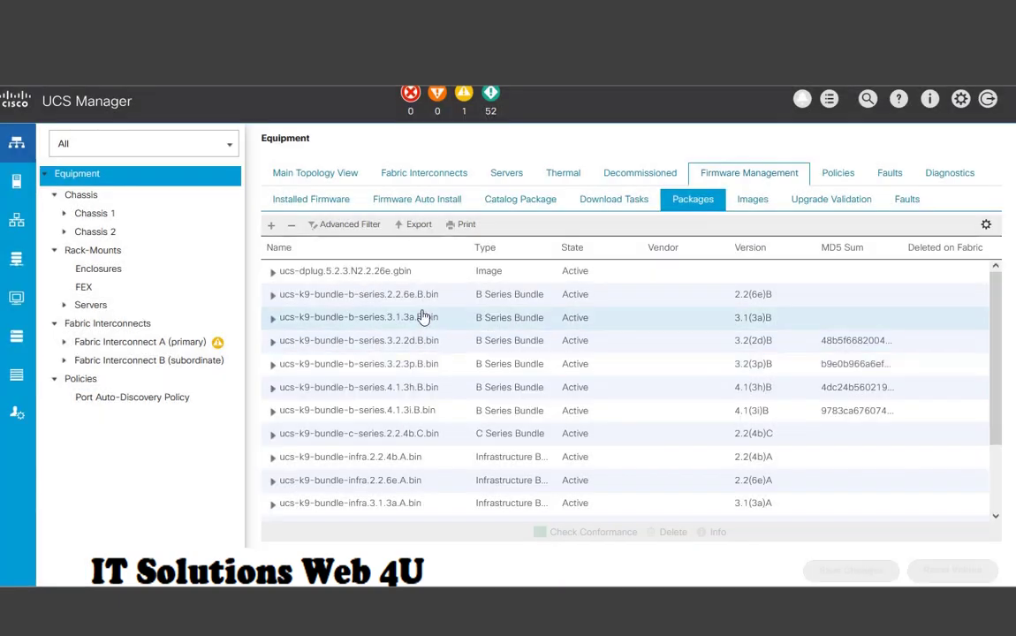
- Delete the B Series firmware package ucs-k9-bundle-b-series.2.2.6e.B.bin
{"action": "right_click", "coordinate": [414, 299]}
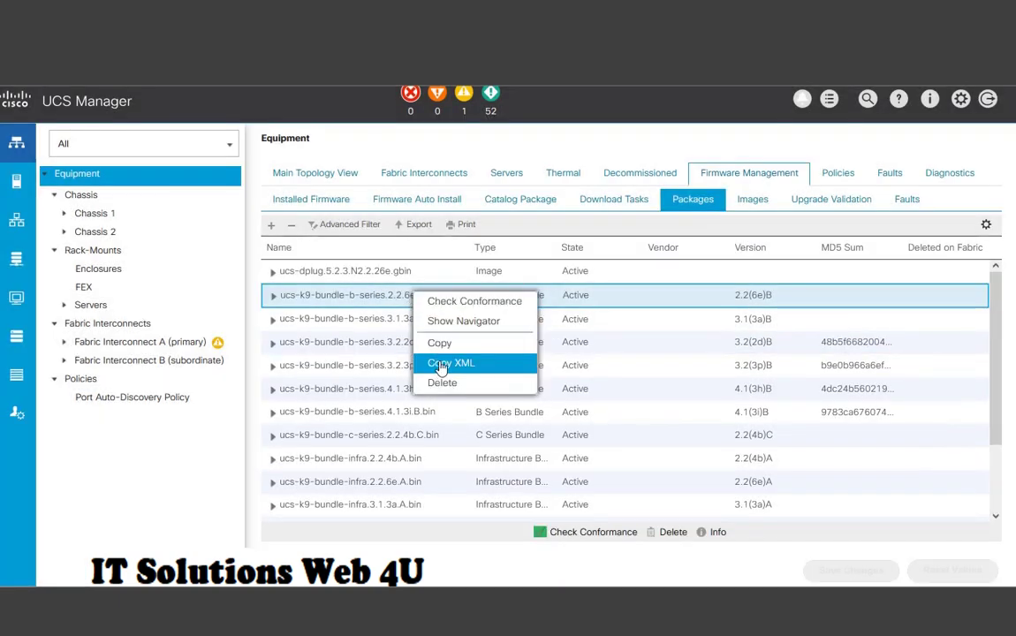
{"action": "left_click", "coordinate": [457, 385]}
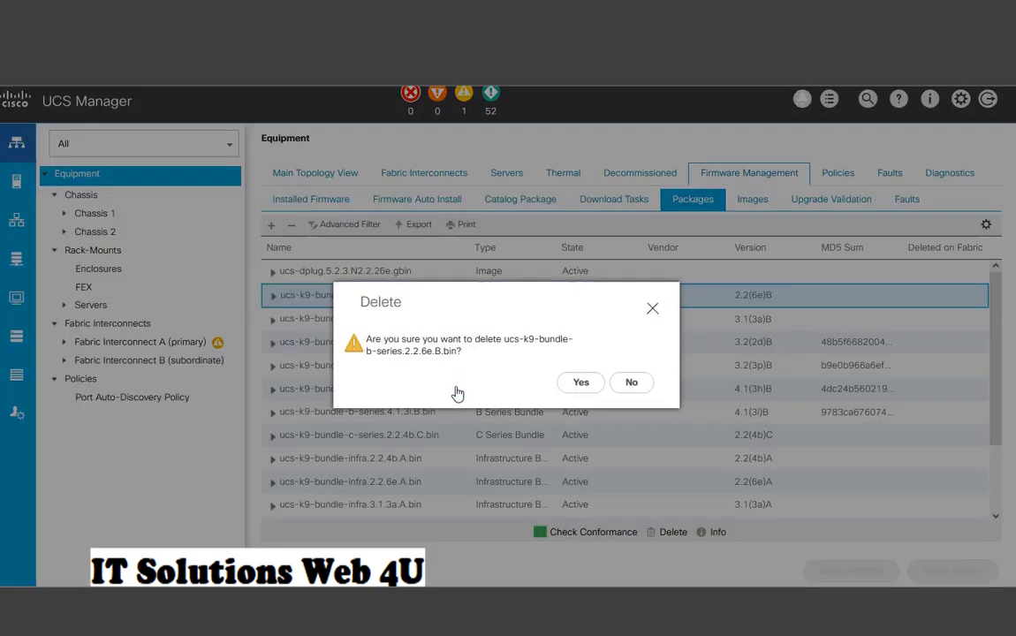
{"action": "left_click", "coordinate": [583, 386]}
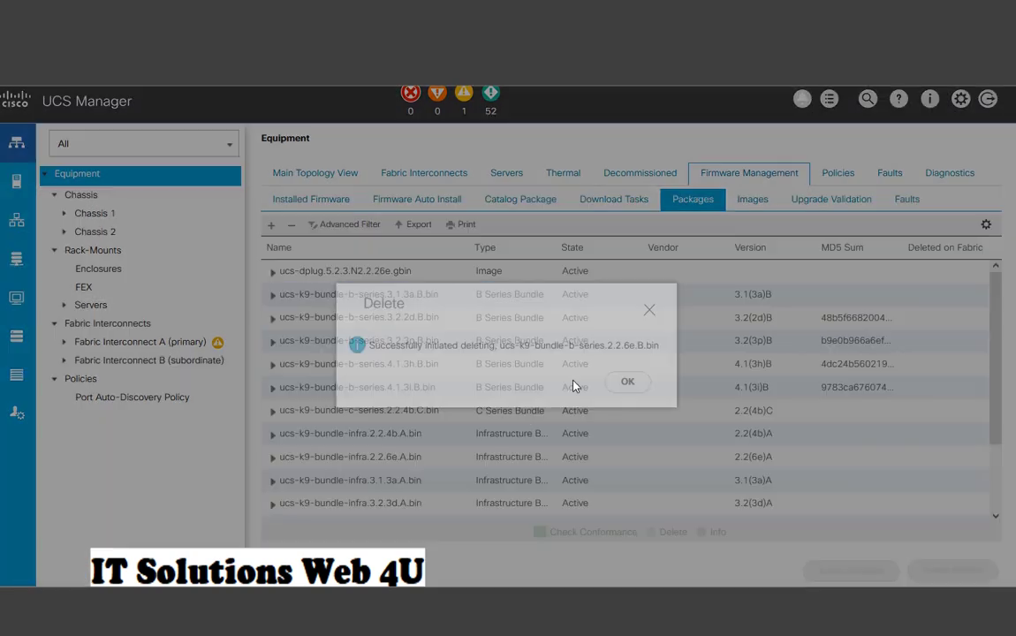
{"action": "left_click", "coordinate": [637, 388]}
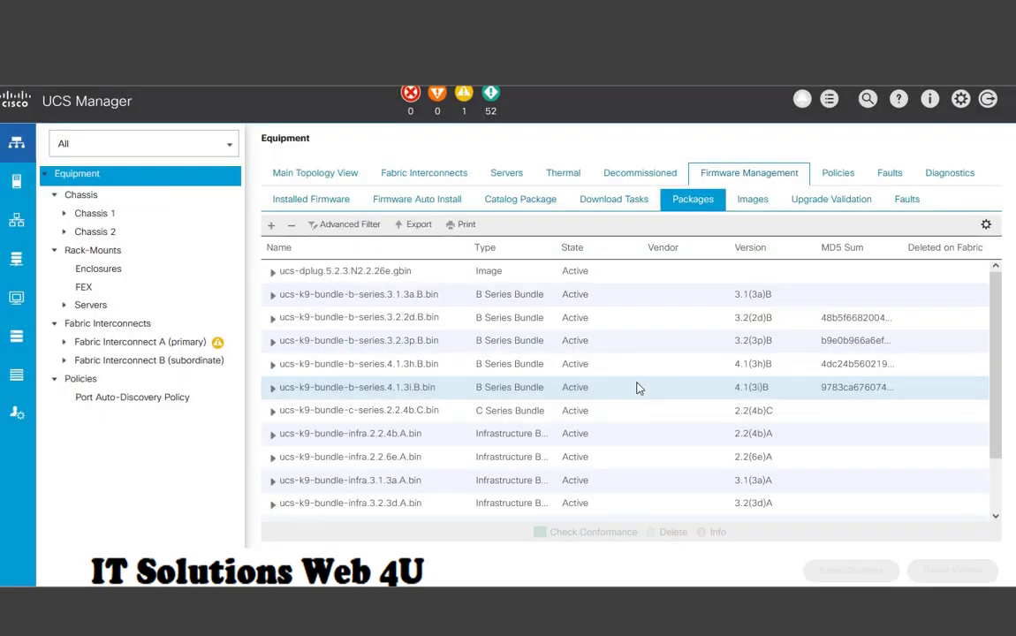
- Delete the B Series firmware package ucs-k9-bundle-b-series.3.1.3a.B.bin
{"action": "right_click", "coordinate": [424, 302]}
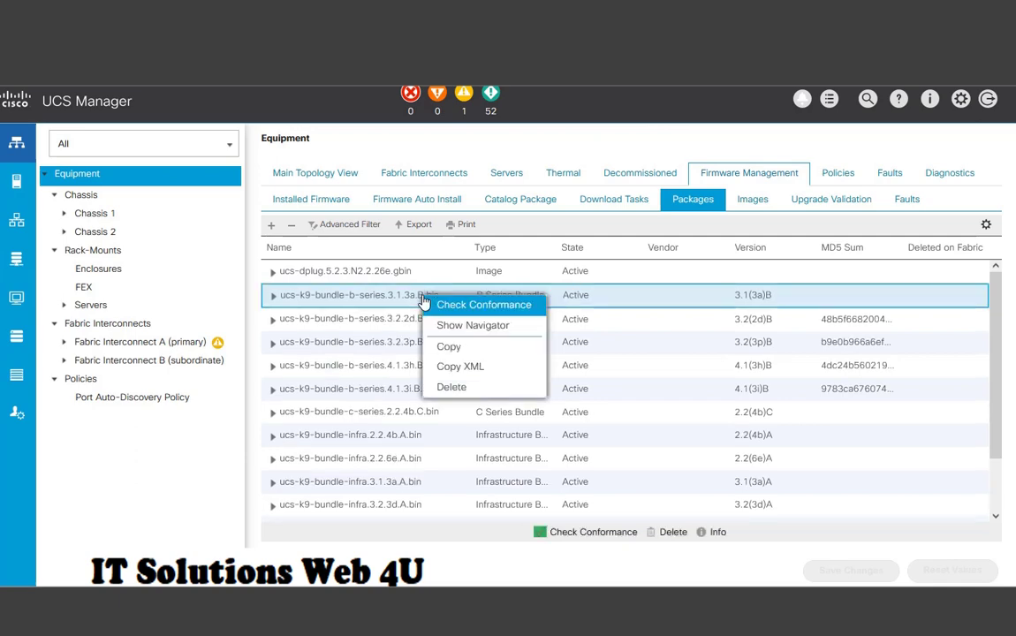
{"action": "left_click", "coordinate": [442, 387]}
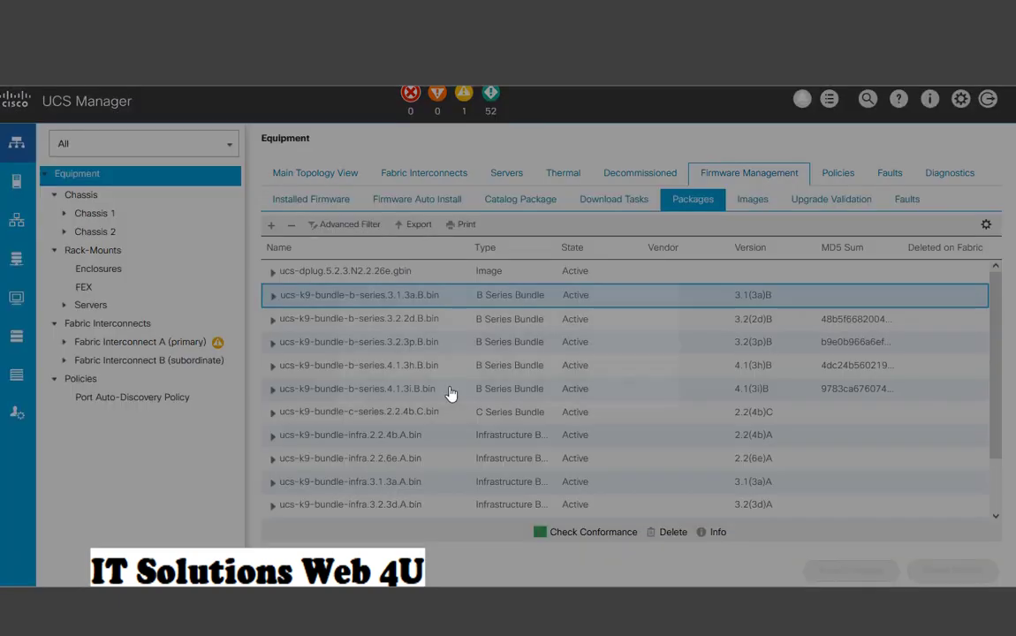
{"action": "left_click", "coordinate": [576, 382]}
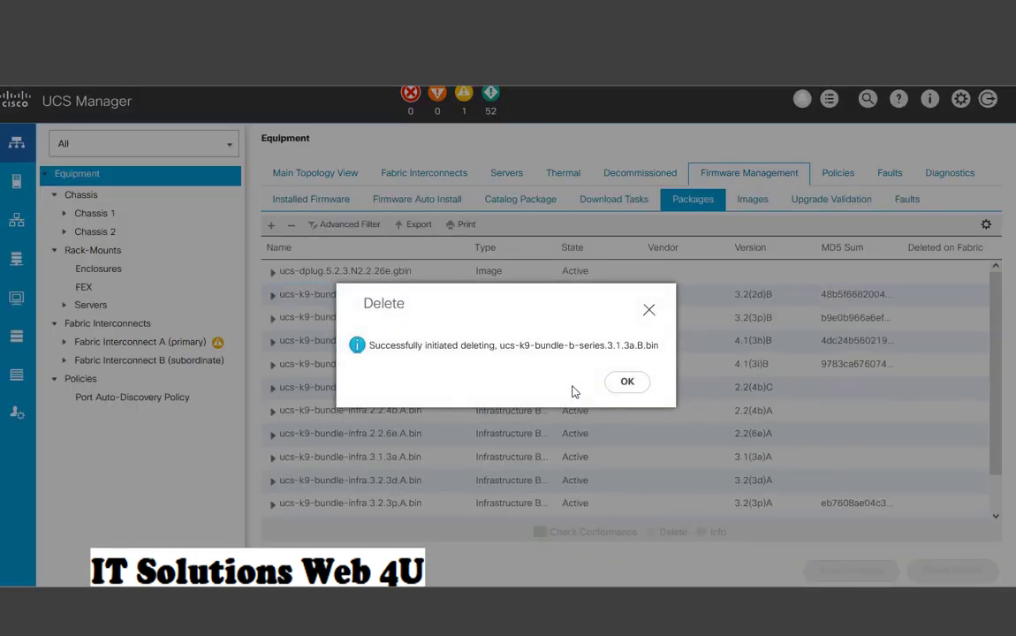
{"action": "left_click", "coordinate": [627, 383]}
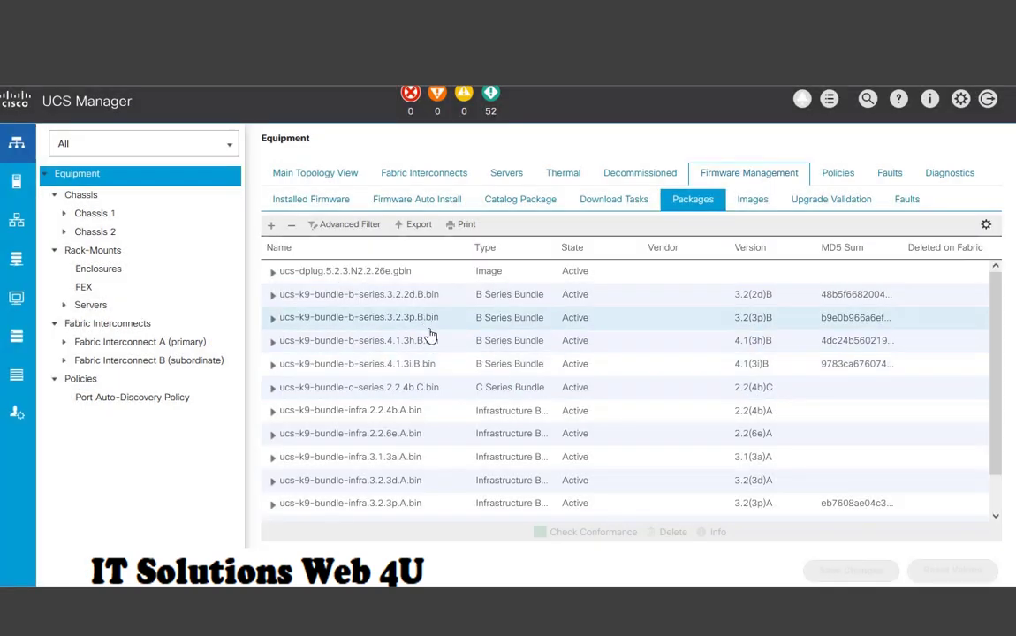
- Delete the B Series firmware package ucs-k9-bundle-b-series.3.2.3p.B.bin
{"action": "right_click", "coordinate": [430, 325]}
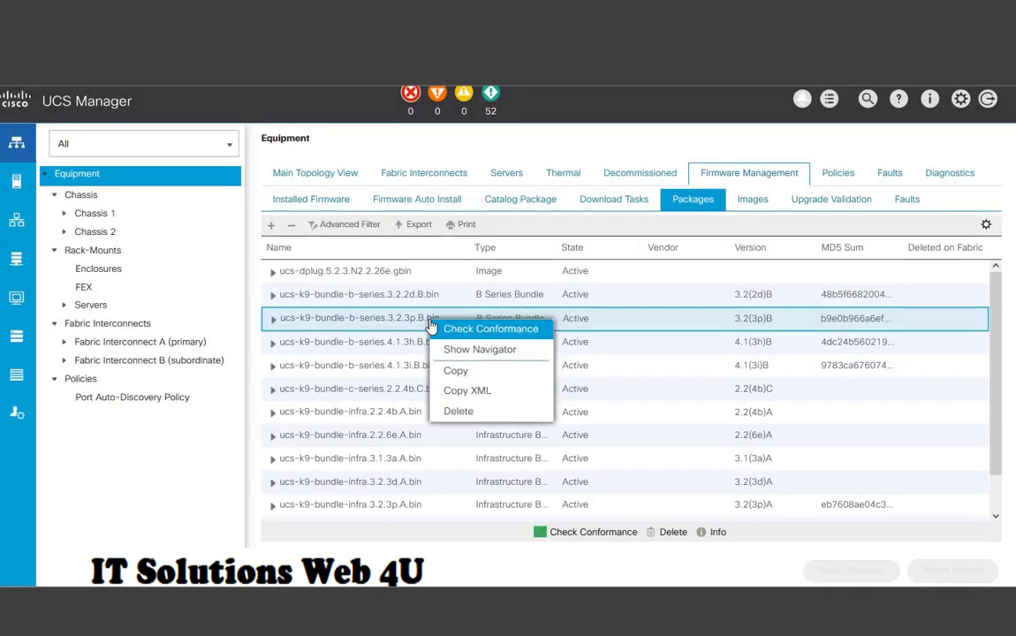
{"action": "left_click", "coordinate": [471, 419]}
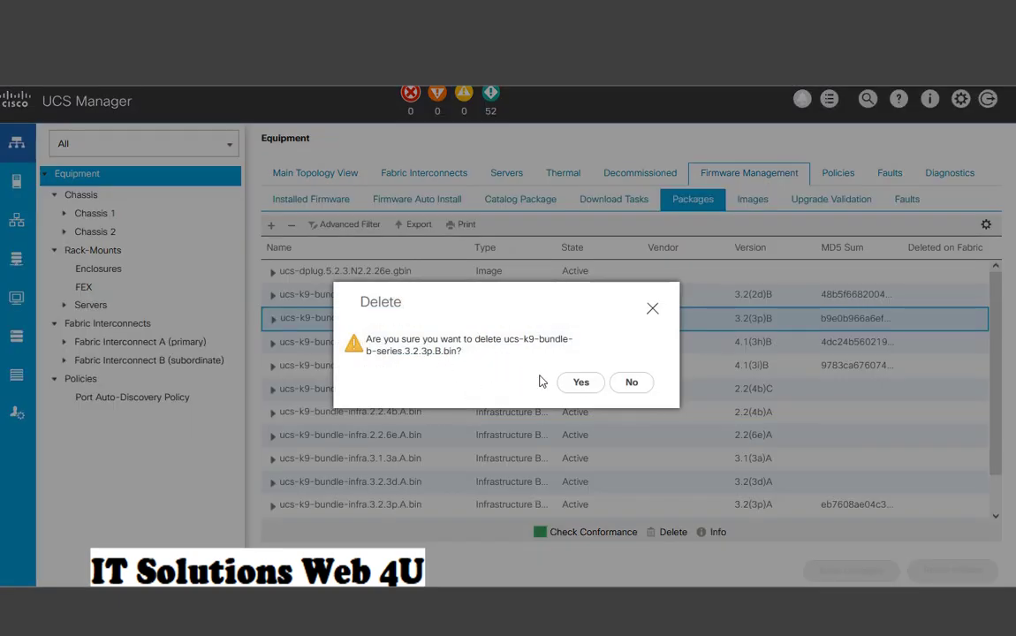
{"action": "left_click", "coordinate": [580, 383]}
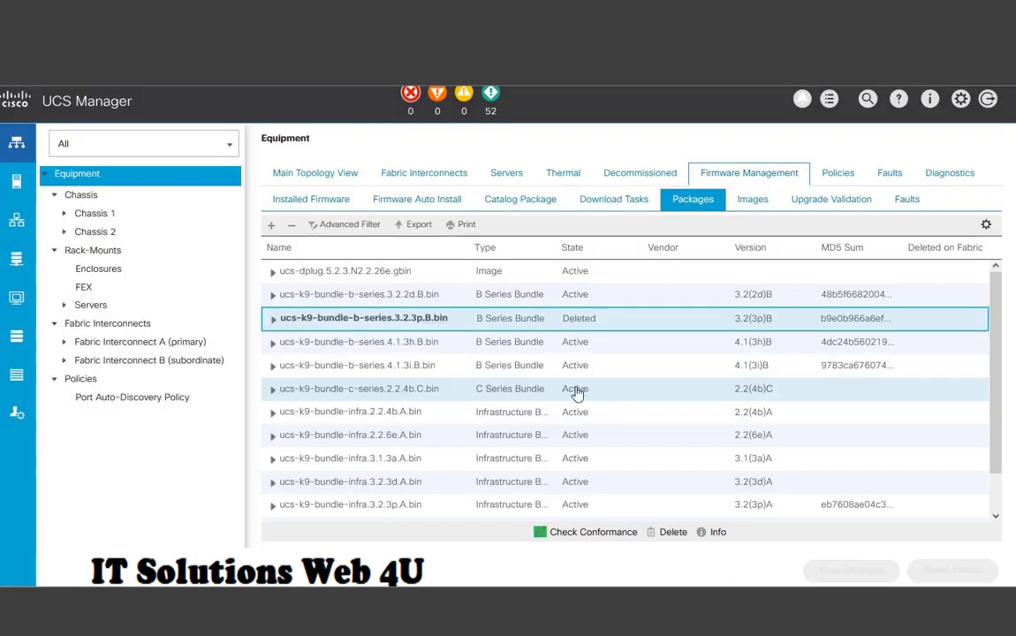
{"action": "left_click", "coordinate": [610, 387]}
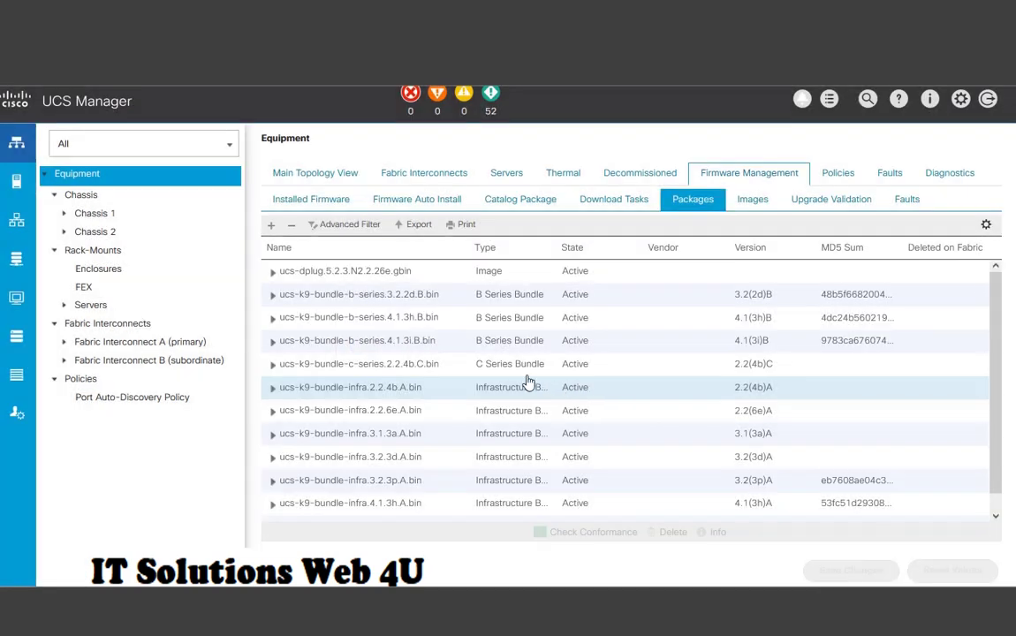
- Delete the B Series firmware package ucs-k9-bundle-b-series.4.1.3h.B.bin
{"action": "right_click", "coordinate": [423, 374]}
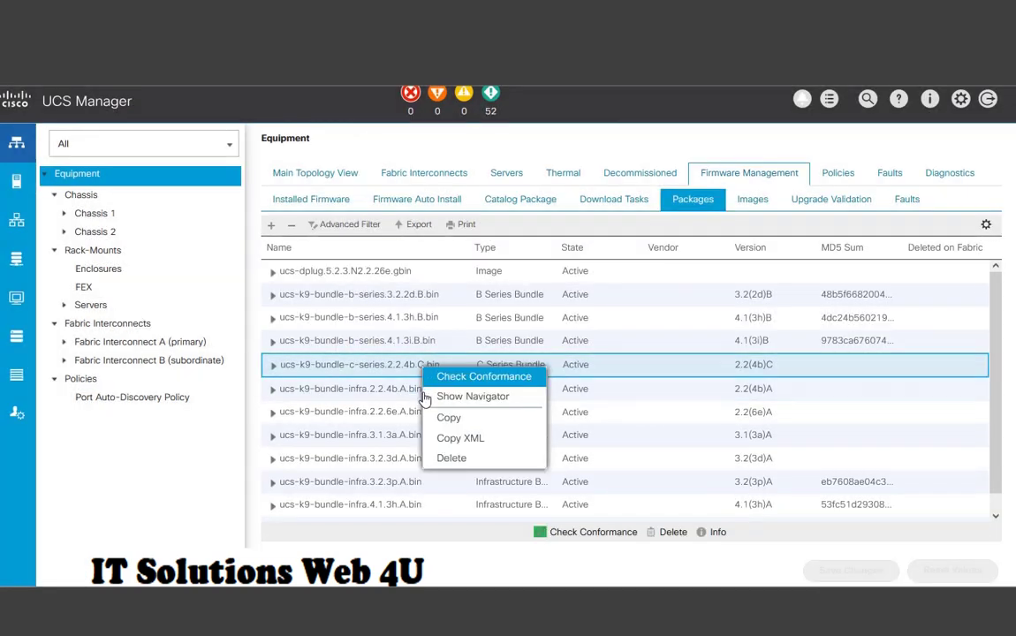
{"action": "right_click", "coordinate": [425, 327]}
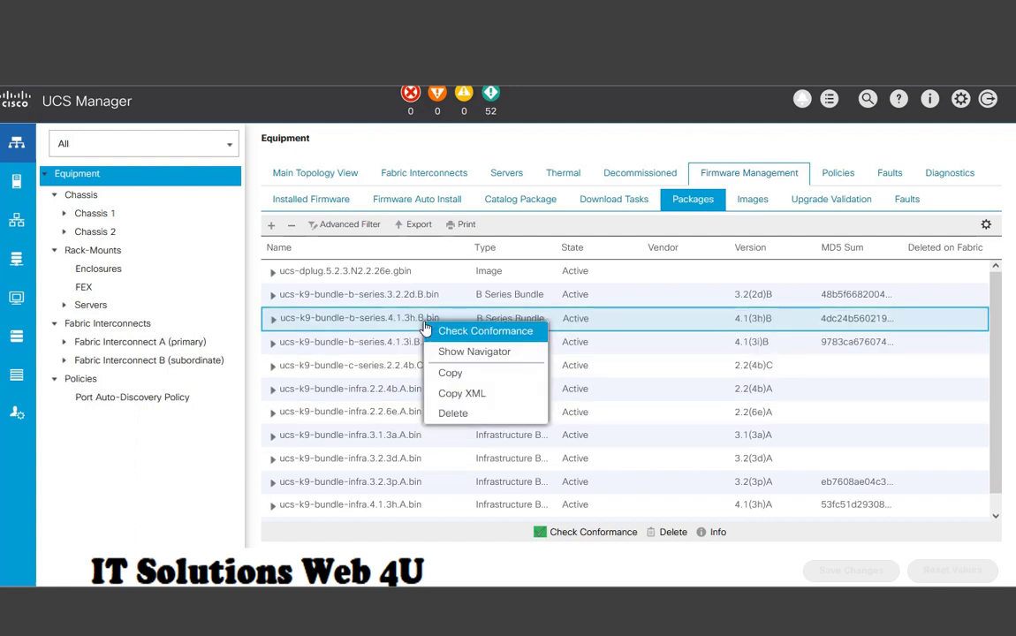
{"action": "left_click", "coordinate": [457, 414]}
{"action": "left_click", "coordinate": [579, 384]}
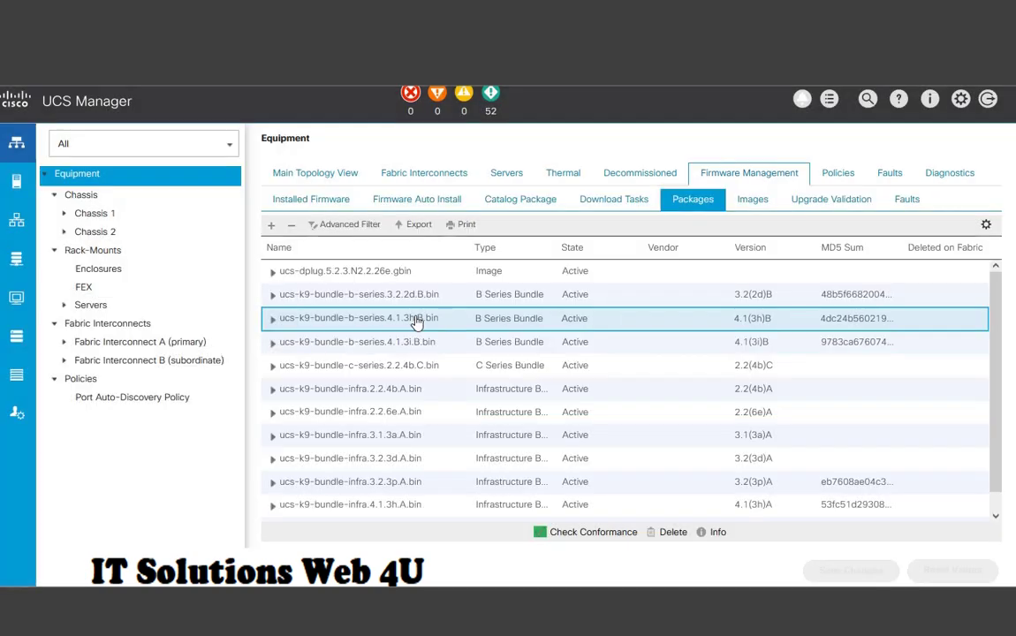
{"action": "right_click", "coordinate": [417, 322]}
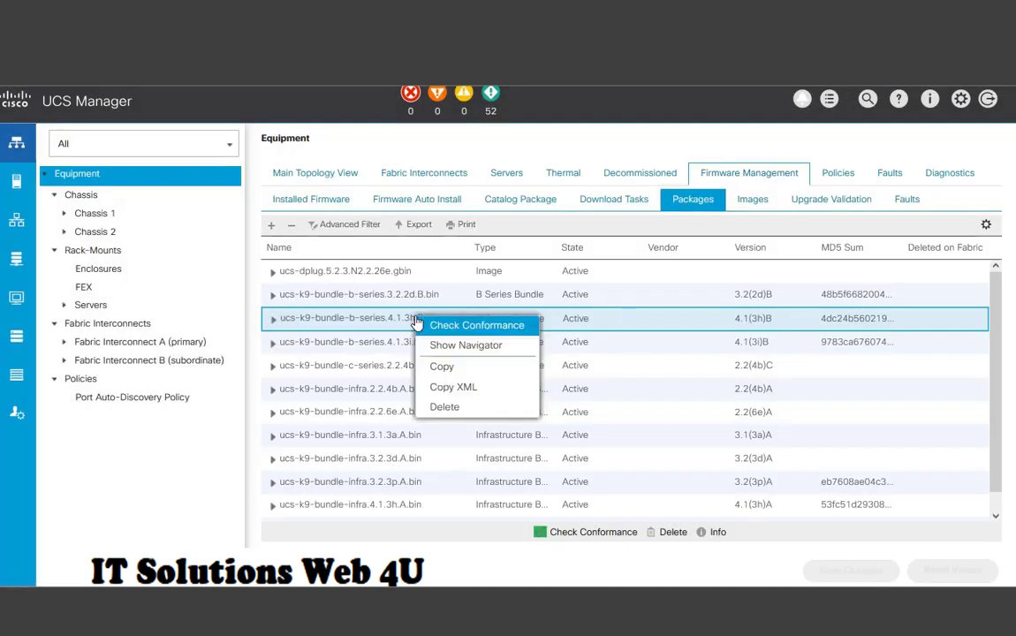
{"action": "left_click", "coordinate": [460, 411]}
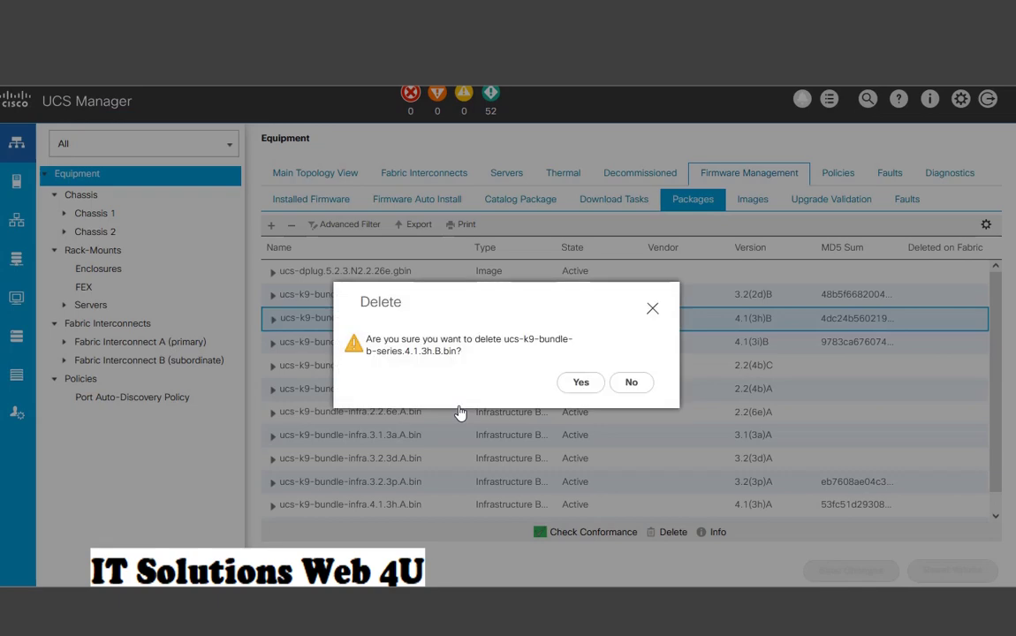
{"action": "left_click", "coordinate": [580, 382]}
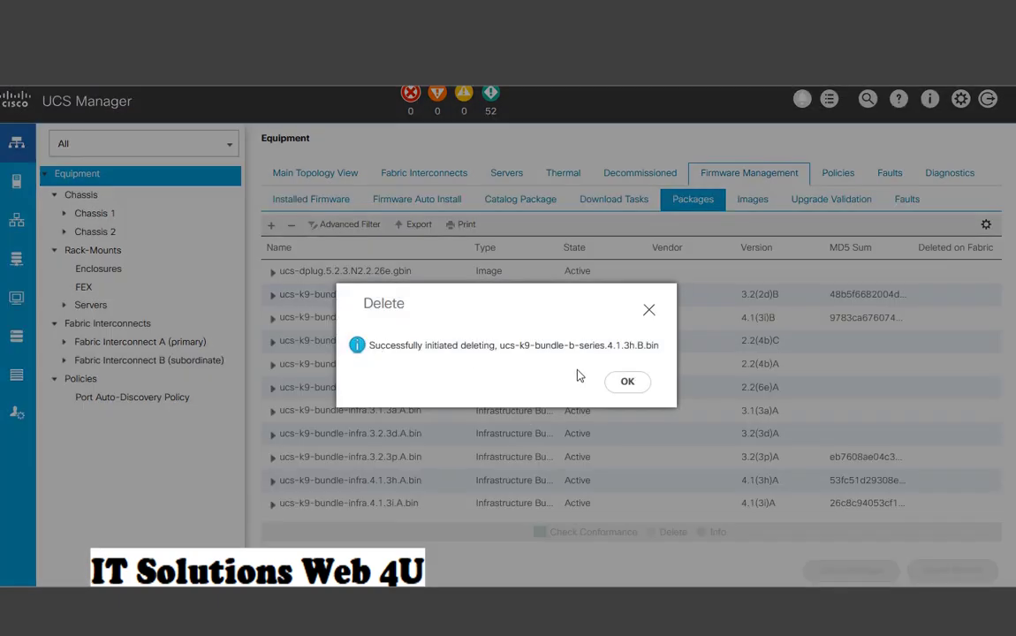
{"action": "left_click", "coordinate": [627, 380]}
- Delete the C Series firmware package ucs-k9-bundle-c-series.2.2.4b.C.bin
{"action": "right_click", "coordinate": [428, 350]}
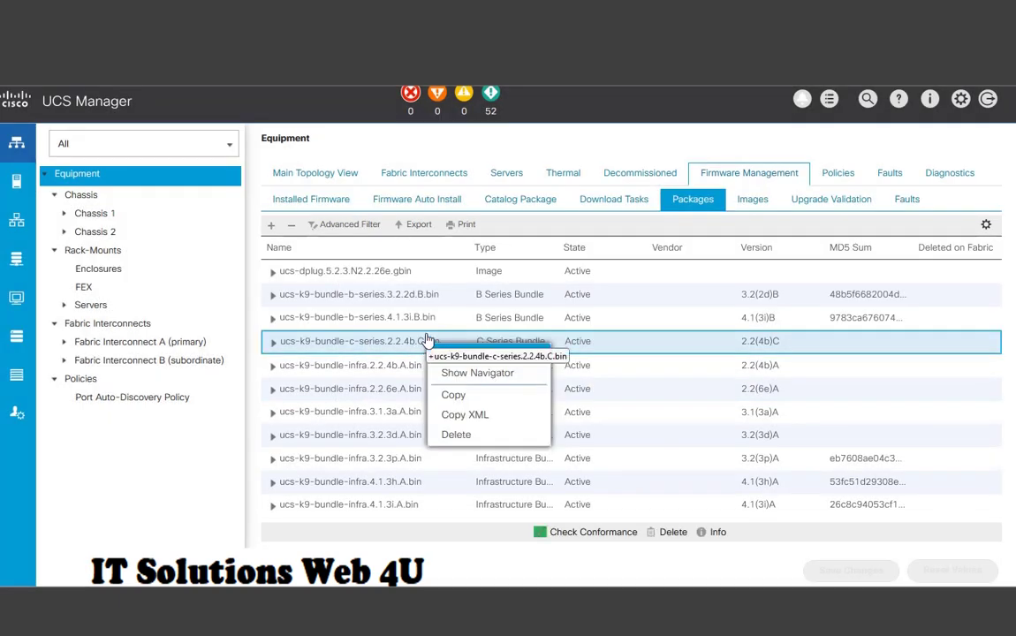
{"action": "left_click", "coordinate": [470, 438]}
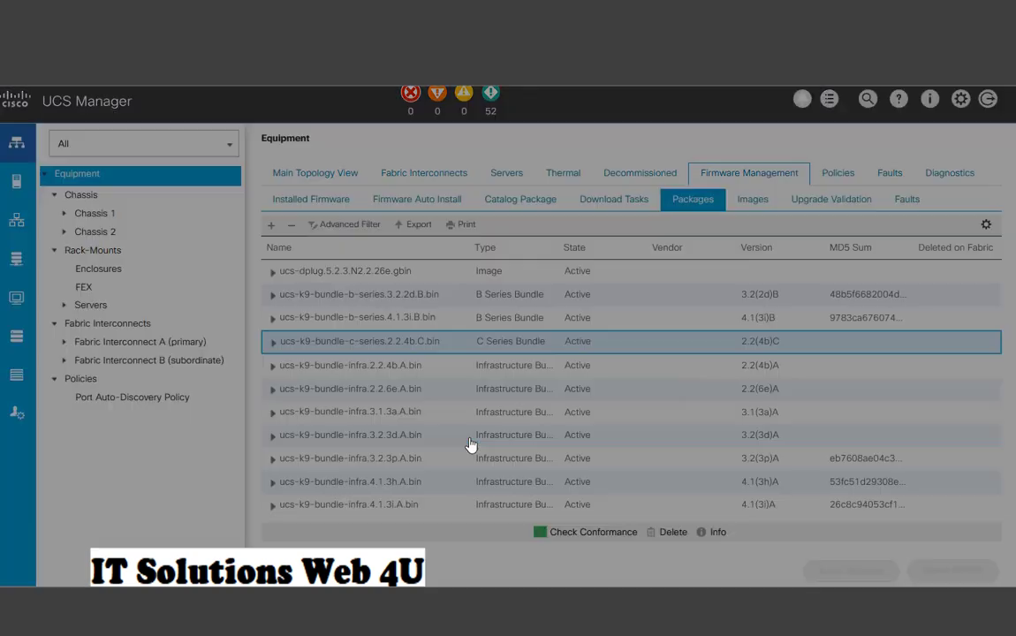
{"action": "left_click", "coordinate": [582, 383]}
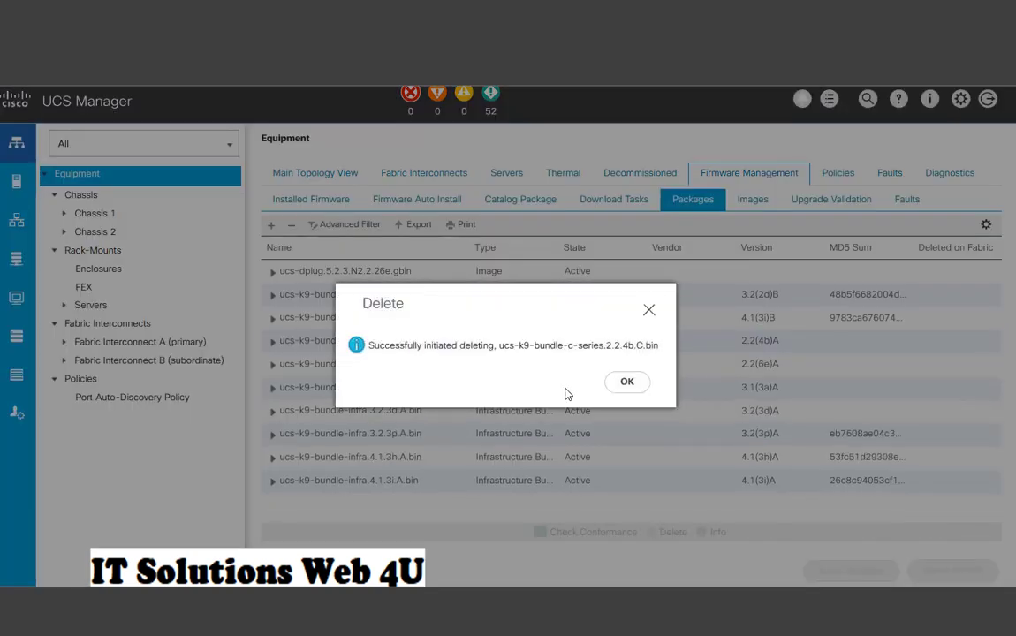
{"action": "left_click", "coordinate": [618, 384]}
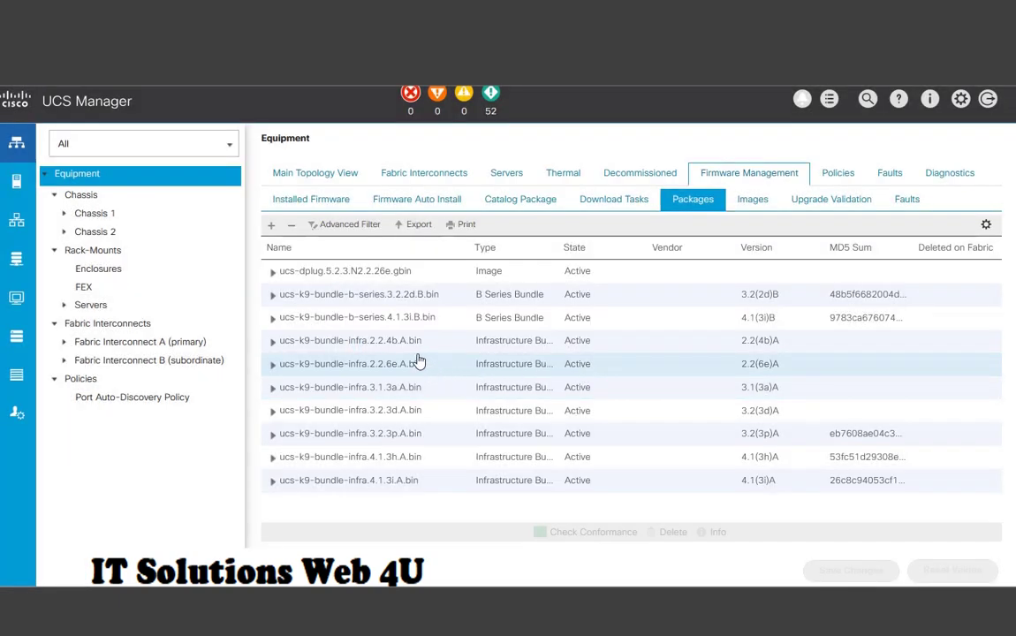
- Delete the infrastructure firmware package ucs-k9-bundle-infra.2.2.4b.A.bin
{"action": "right_click", "coordinate": [414, 352]}
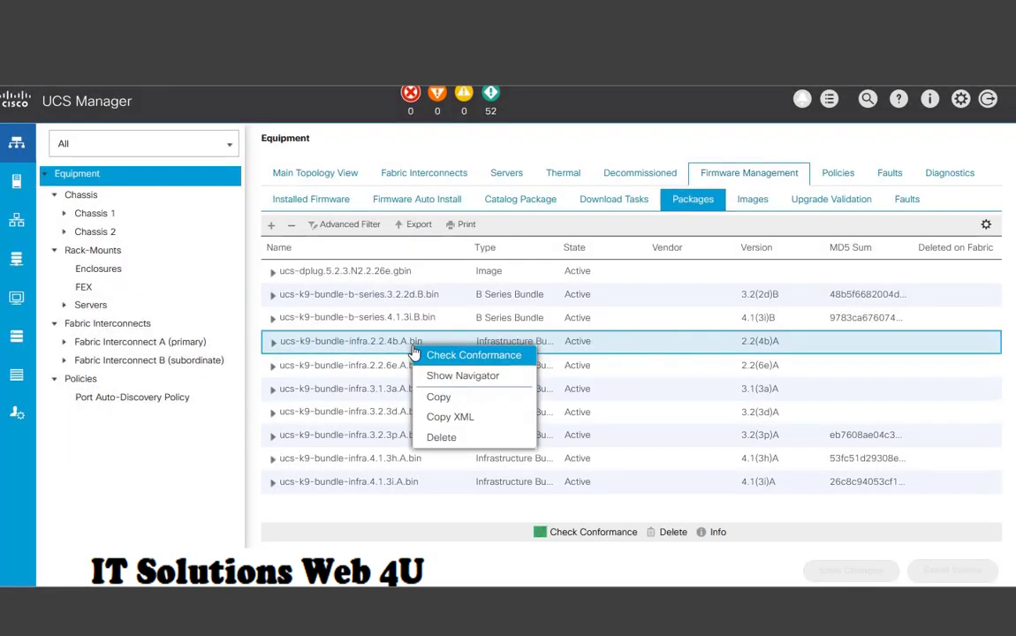
{"action": "left_click", "coordinate": [446, 437]}
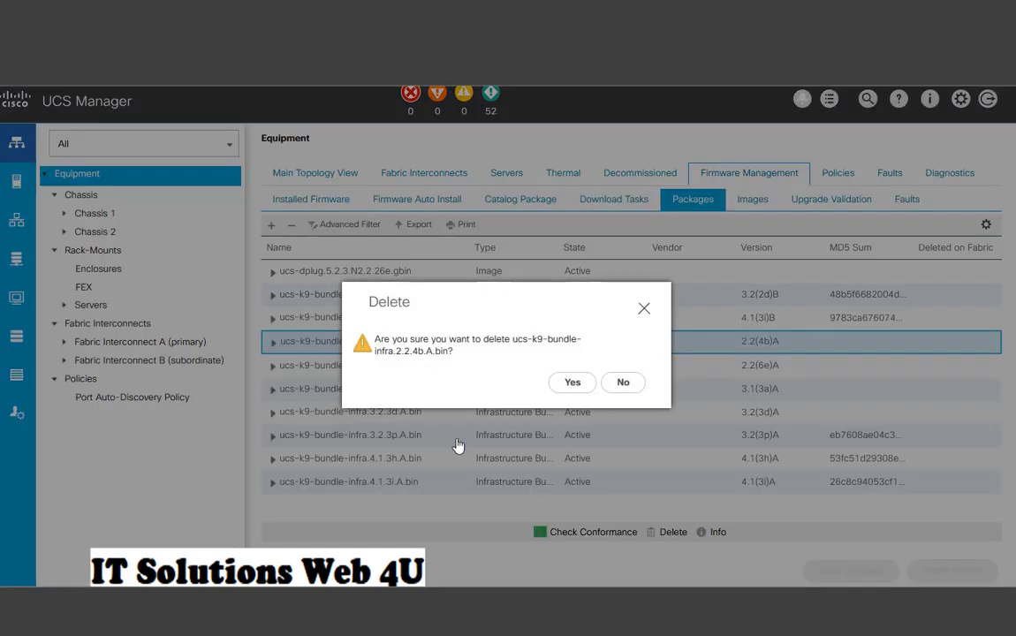
{"action": "left_click", "coordinate": [571, 383]}
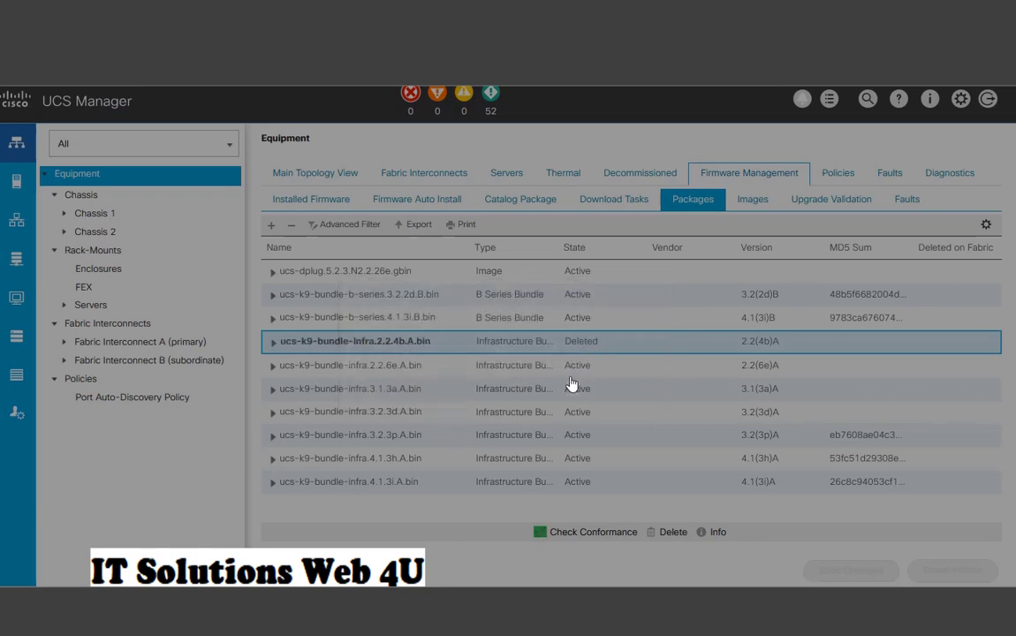
{"action": "left_click", "coordinate": [618, 383]}
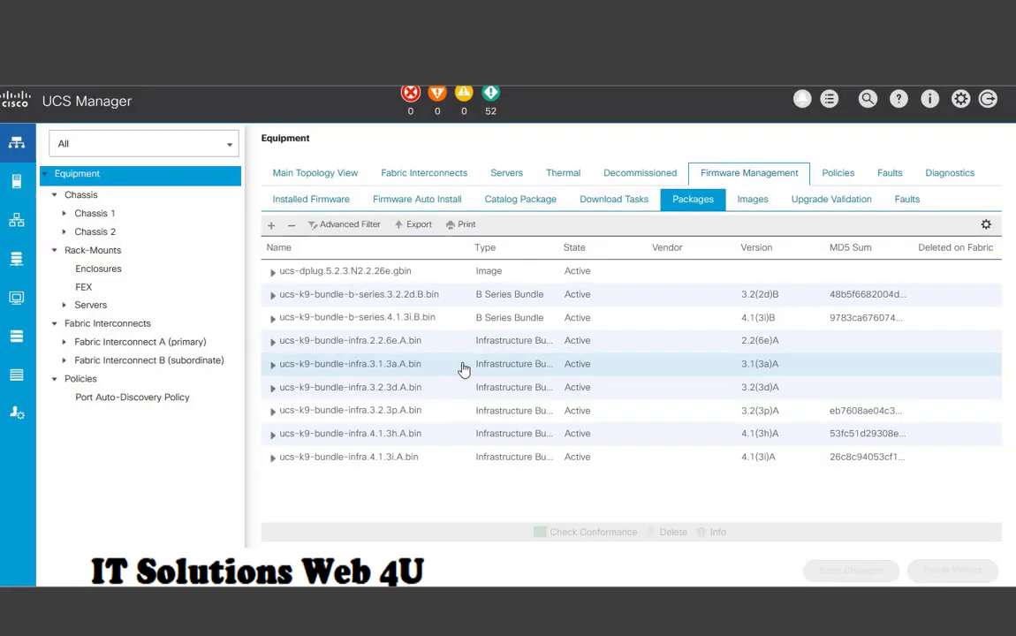
- Delete the infrastructure firmware package ucs-k9-bundle-infra.2.2.6e.A.bin
{"action": "right_click", "coordinate": [402, 345]}
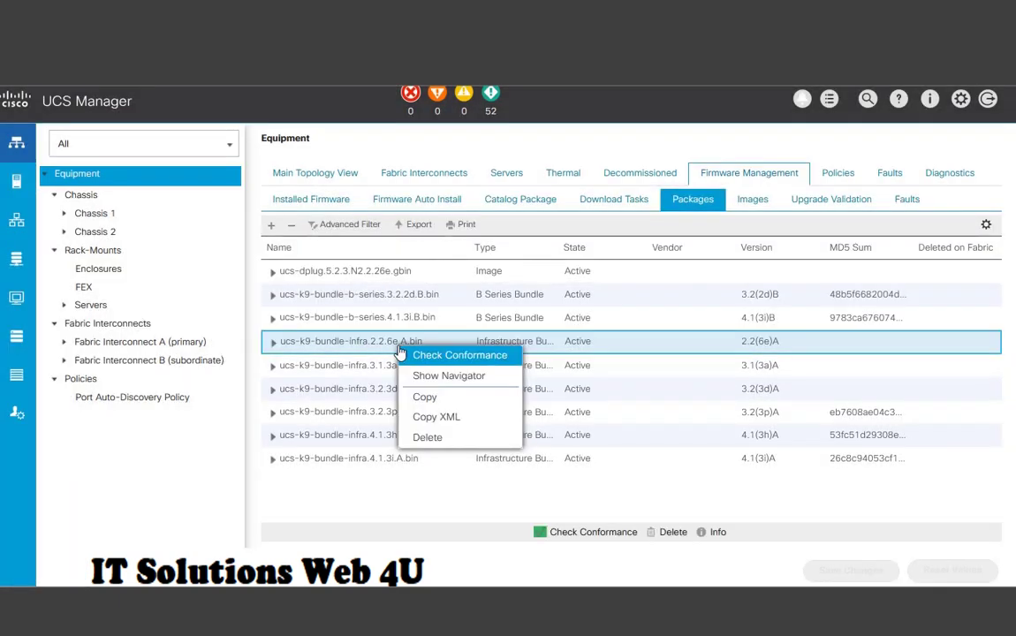
{"action": "left_click", "coordinate": [429, 437]}
{"action": "left_click", "coordinate": [568, 385]}
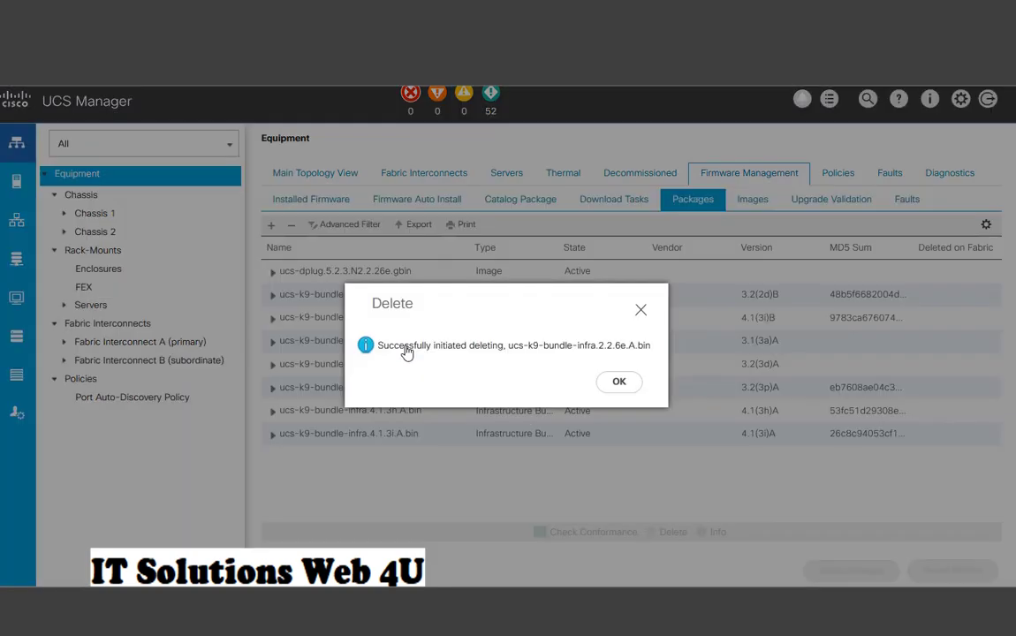
{"action": "left_click", "coordinate": [617, 384]}
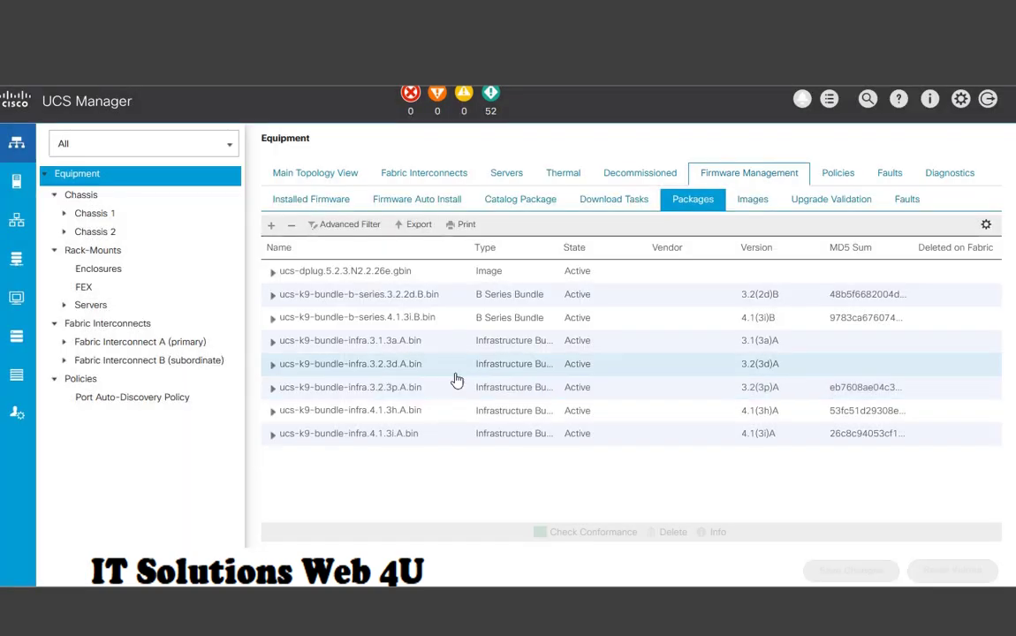
- Delete the infrastructure firmware package ucs-k9-bundle-infra.3.1.3a.A.bin
{"action": "right_click", "coordinate": [397, 343]}
{"action": "left_click", "coordinate": [447, 437]}
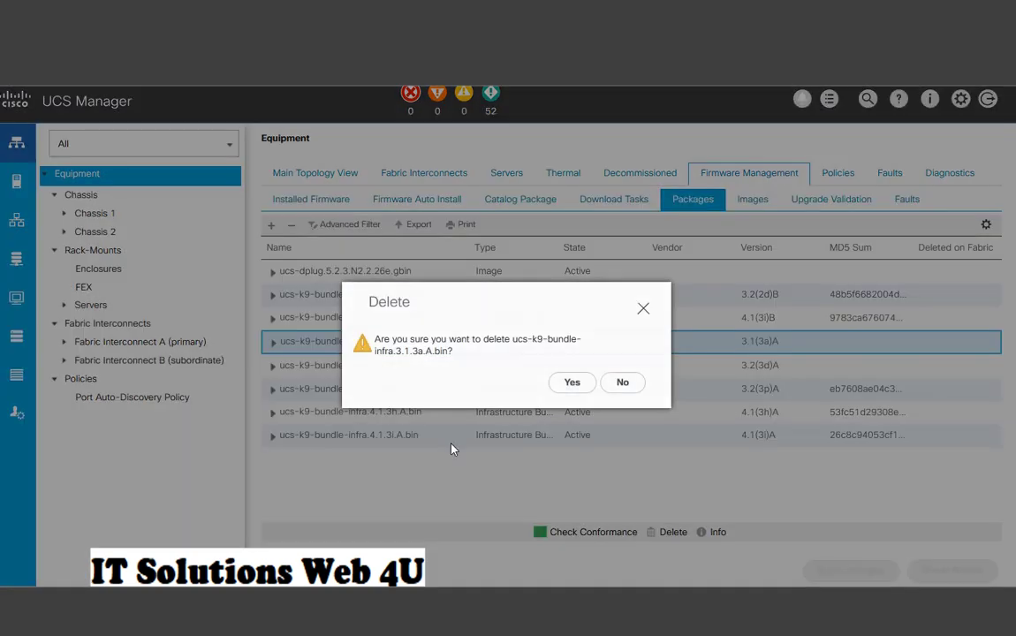
{"action": "left_click", "coordinate": [562, 386]}
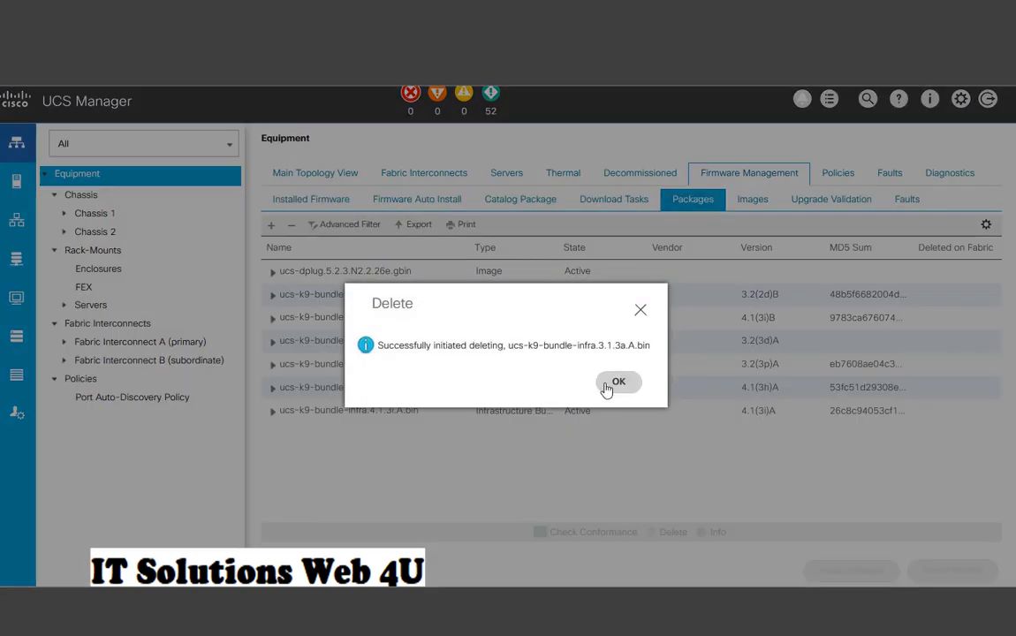
{"action": "left_click", "coordinate": [606, 389]}
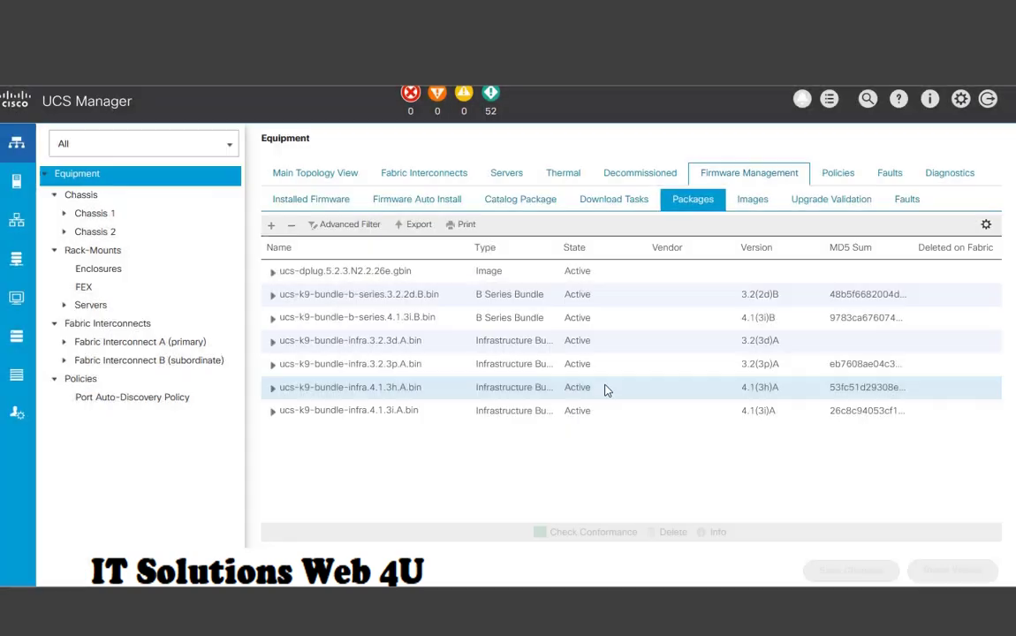
- Delete the infrastructure firmware package ucs-k9-bundle-infra.3.2.3p.A.bin
{"action": "left_click", "coordinate": [425, 363]}
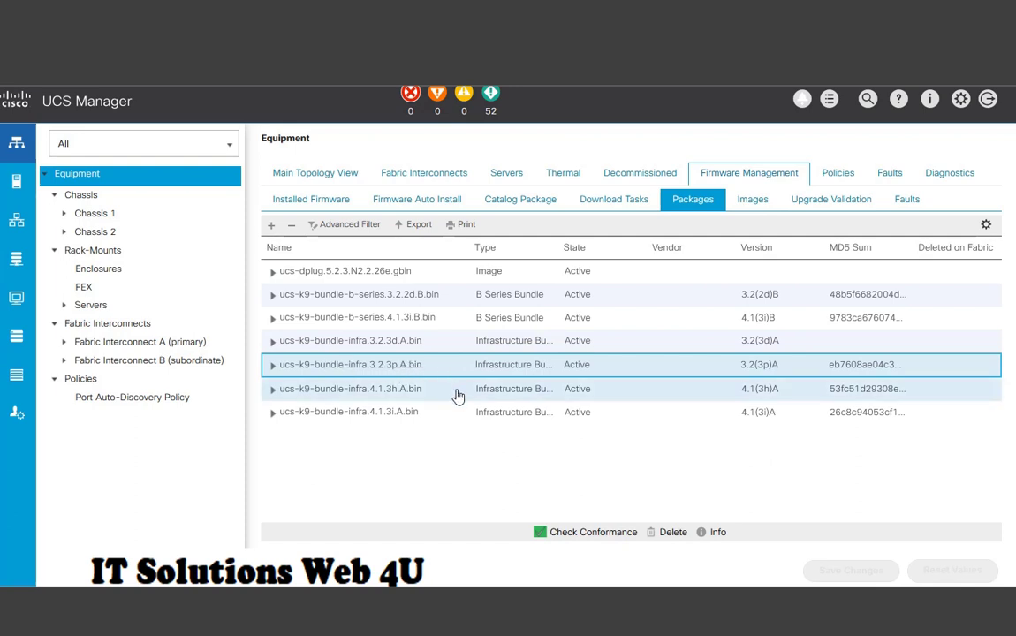
{"action": "right_click", "coordinate": [409, 376]}
{"action": "left_click", "coordinate": [449, 458]}
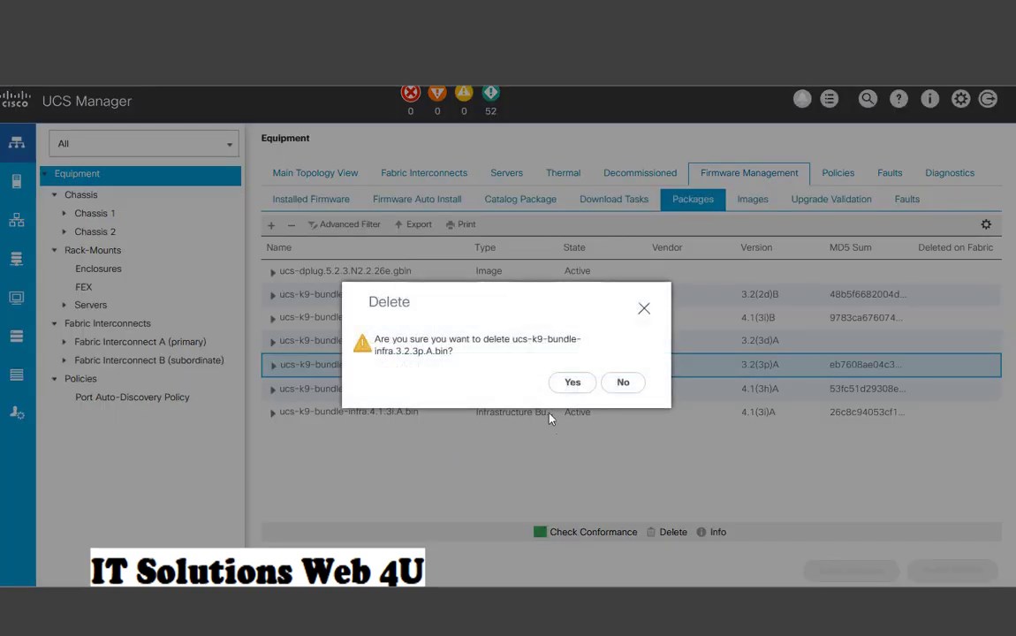
{"action": "left_click", "coordinate": [572, 382]}
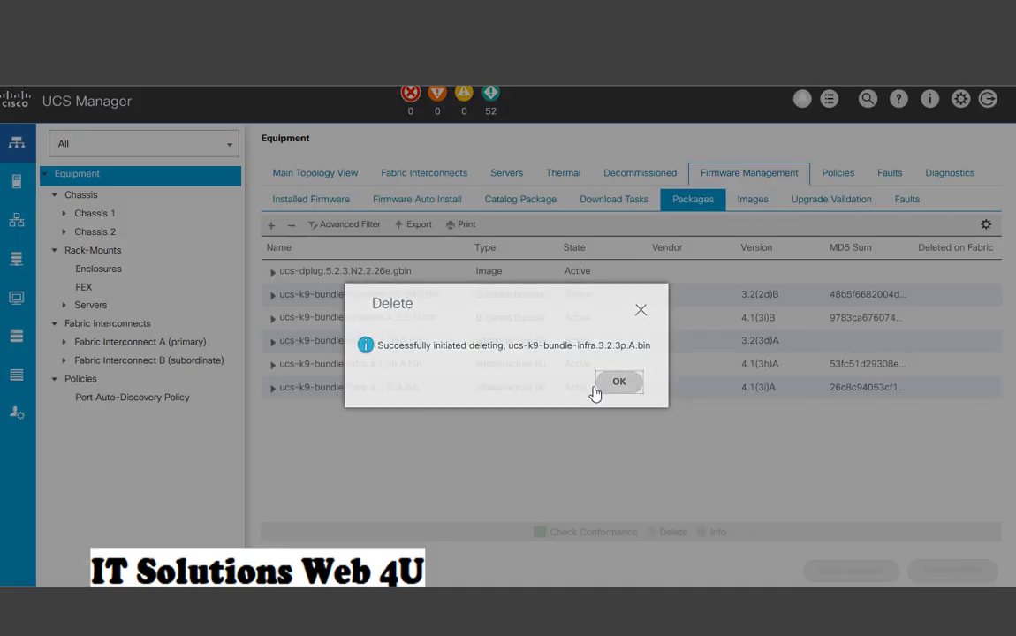
{"action": "left_click", "coordinate": [595, 388]}
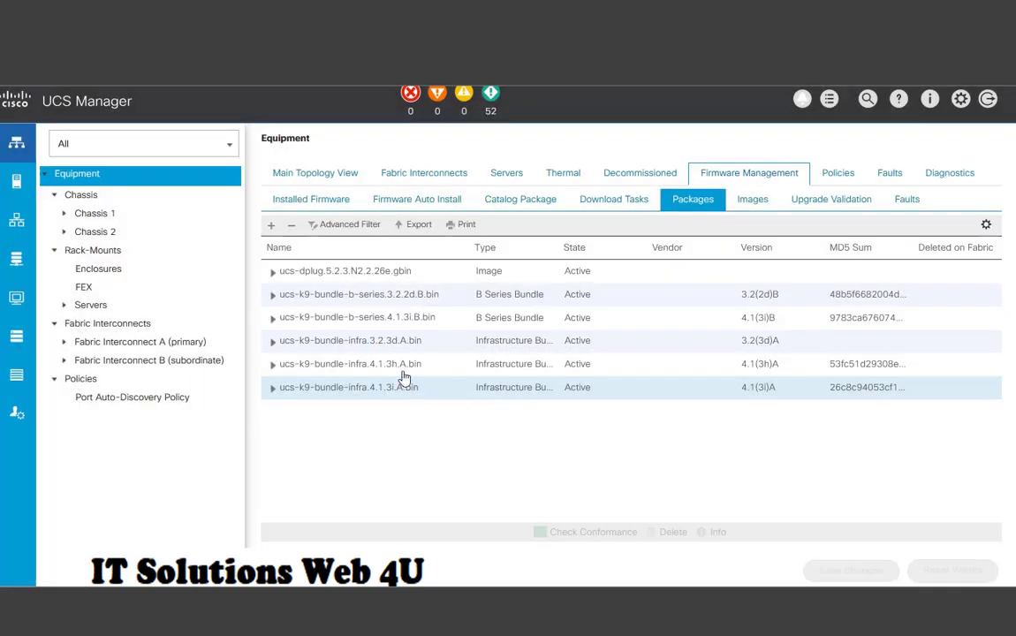
- Delete the infrastructure firmware package ucs-k9-bundle-infra.4.1.3h.A.bin
{"action": "right_click", "coordinate": [402, 365]}
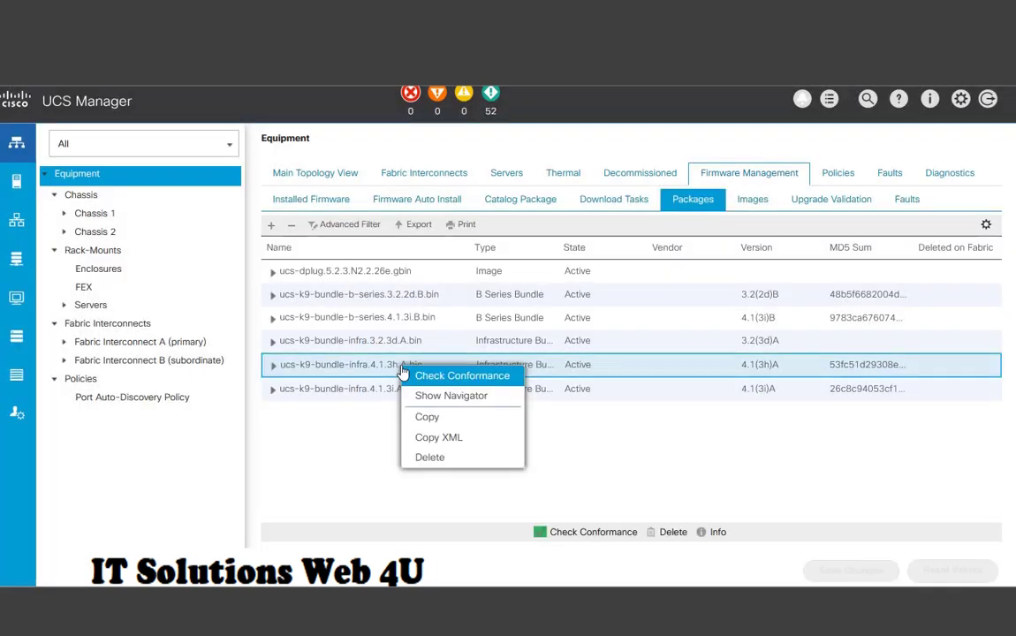
{"action": "left_click", "coordinate": [433, 457]}
{"action": "left_click", "coordinate": [574, 386]}
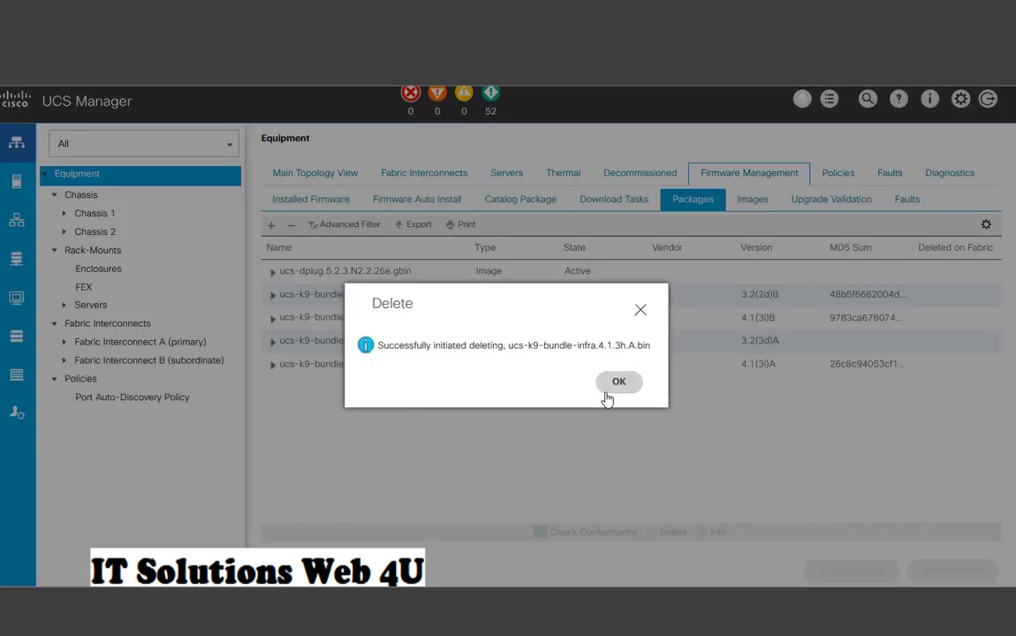
{"action": "left_click", "coordinate": [605, 389]}
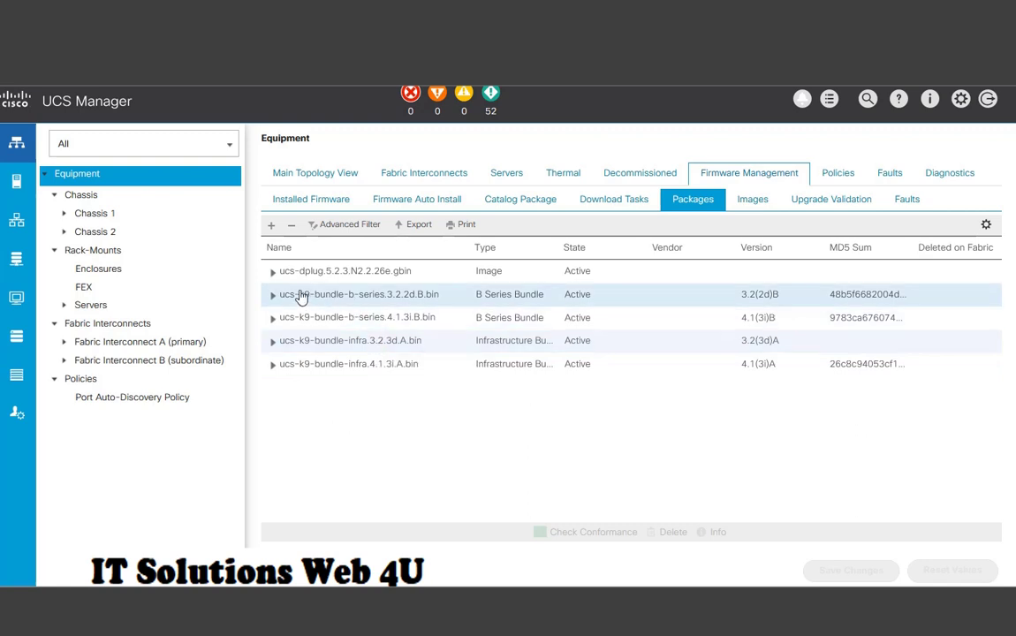
- Delete the image package ucs-dplug.5.2.3.N2.2.26e.gbin from the stored firmware packages
{"action": "right_click", "coordinate": [343, 276]}
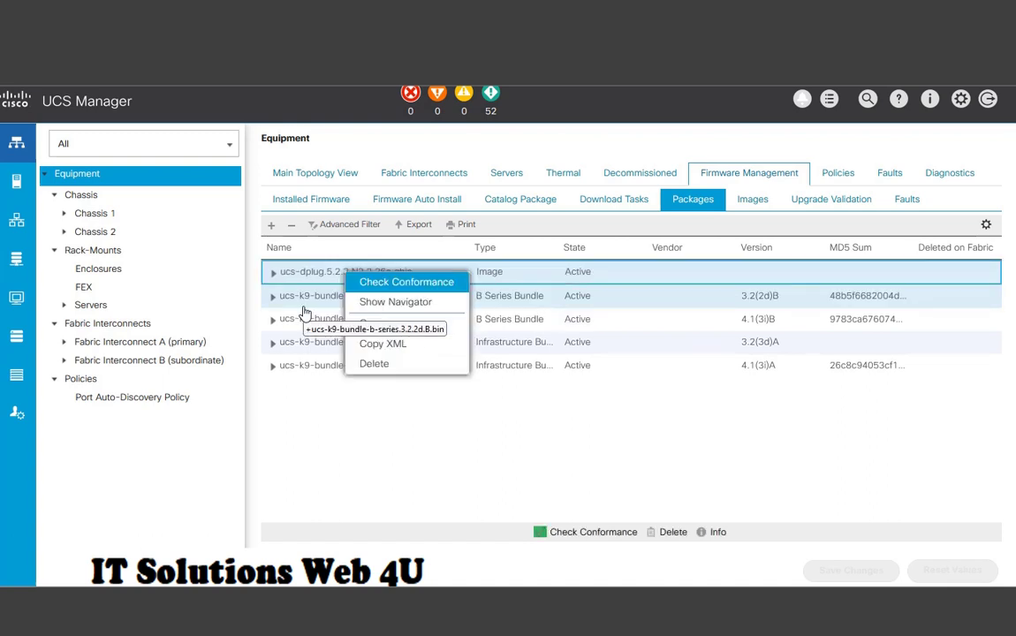
{"action": "left_click", "coordinate": [410, 378]}
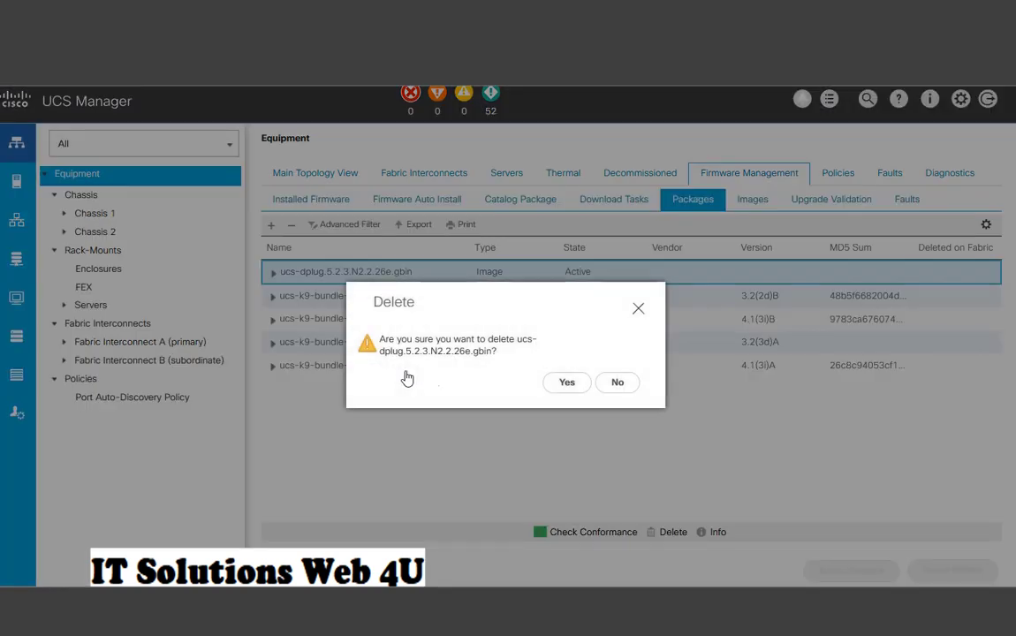
{"action": "left_click", "coordinate": [566, 382]}
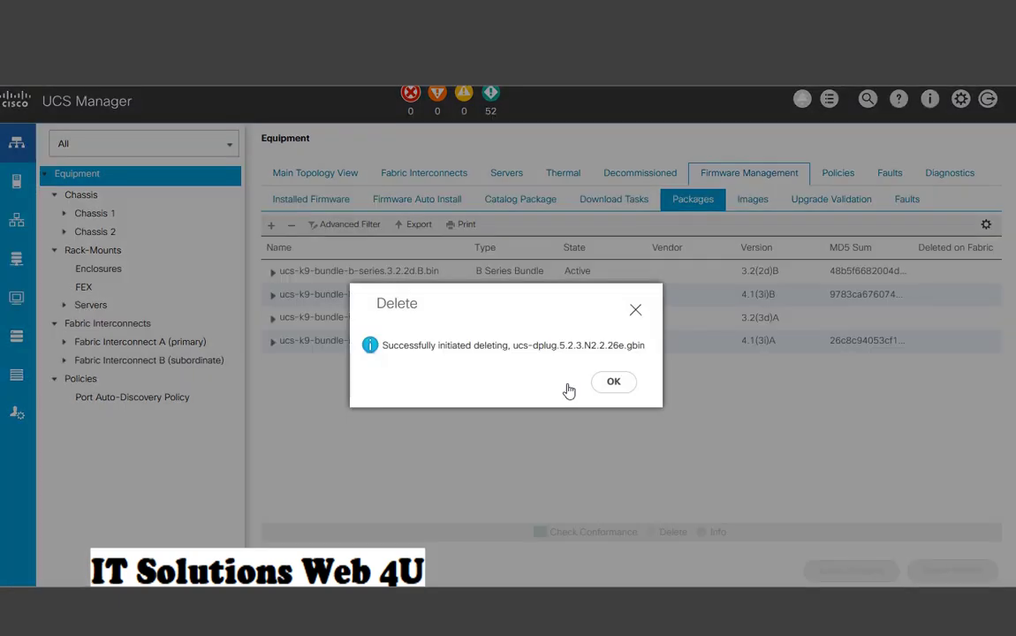
{"action": "left_click", "coordinate": [609, 382]}
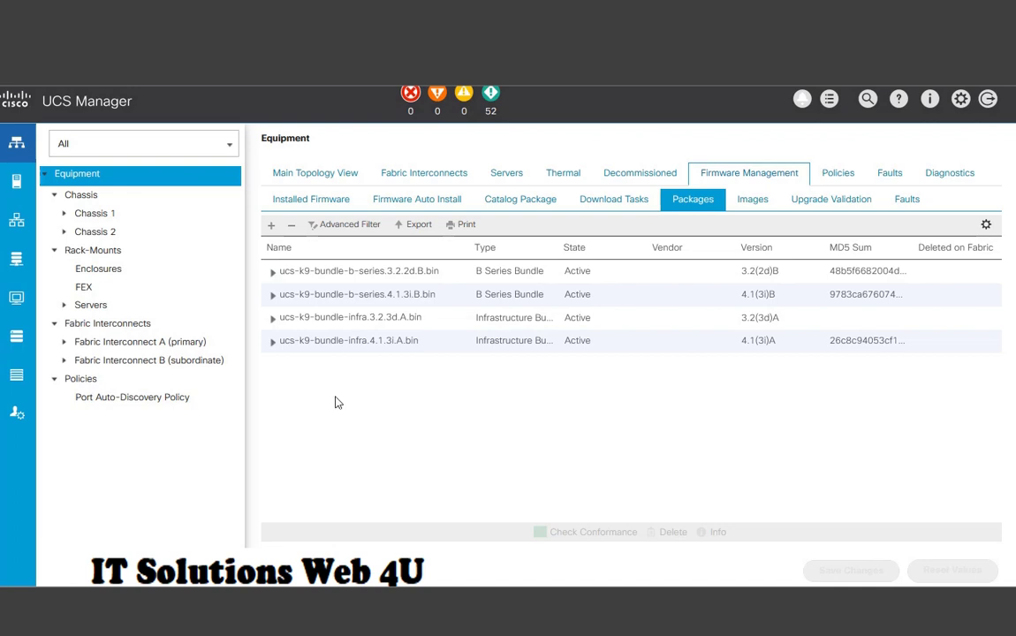
- Check the local storage usage of the partitions on Fabric Interconnect A (primary)
{"action": "left_click", "coordinate": [133, 342]}
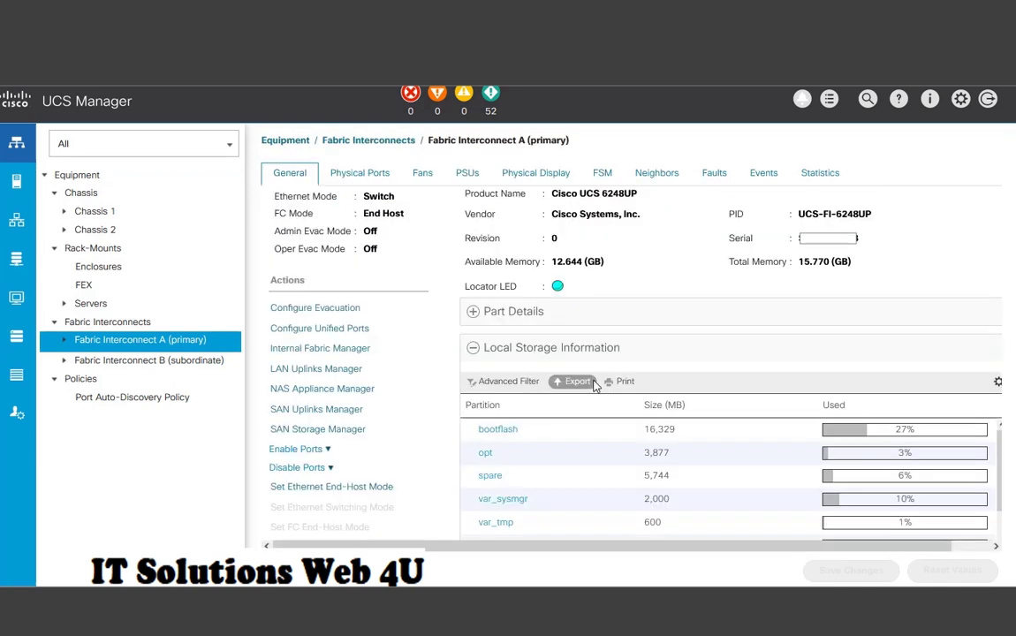